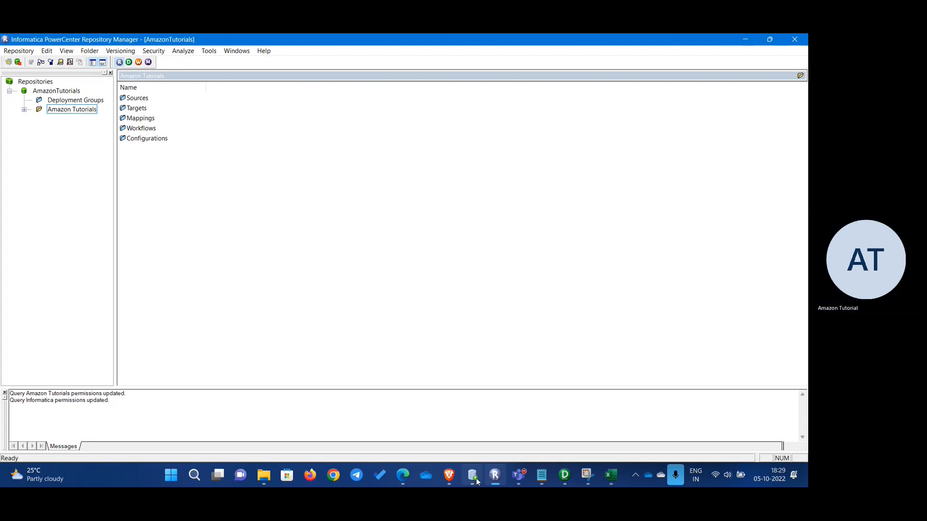
Step: Switch to Oracle SQL Developer and run SELECT * FROM t_departments; in the CORE worksheet
{"action": "left_click", "coordinate": [474, 478]}
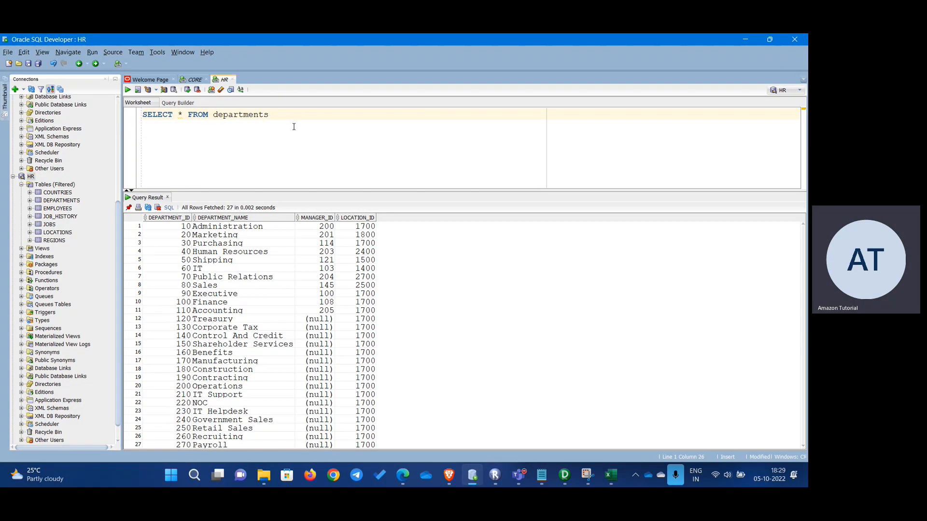
{"action": "double_click", "coordinate": [260, 114]}
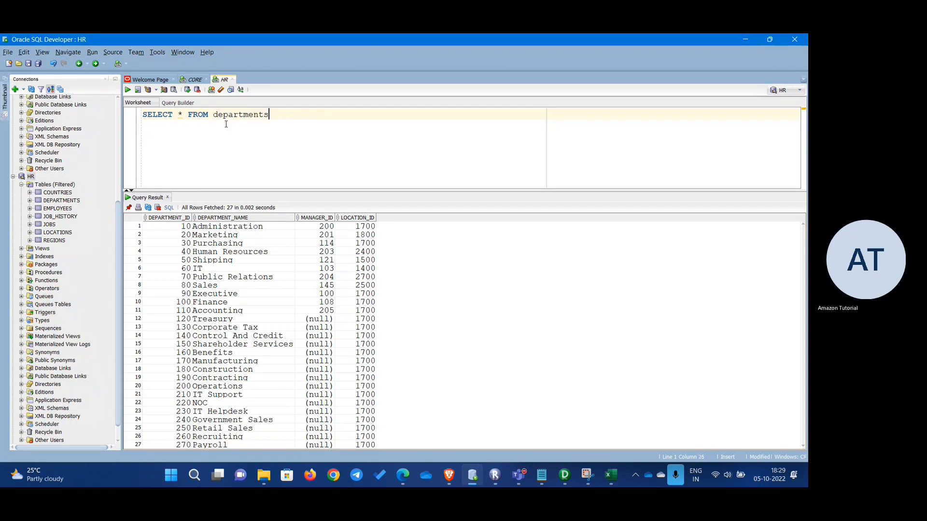
{"action": "left_click", "coordinate": [195, 79]}
{"action": "left_click_drag", "start_coordinate": [247, 126], "coordinate": [263, 116]}
{"action": "left_click", "coordinate": [289, 112]}
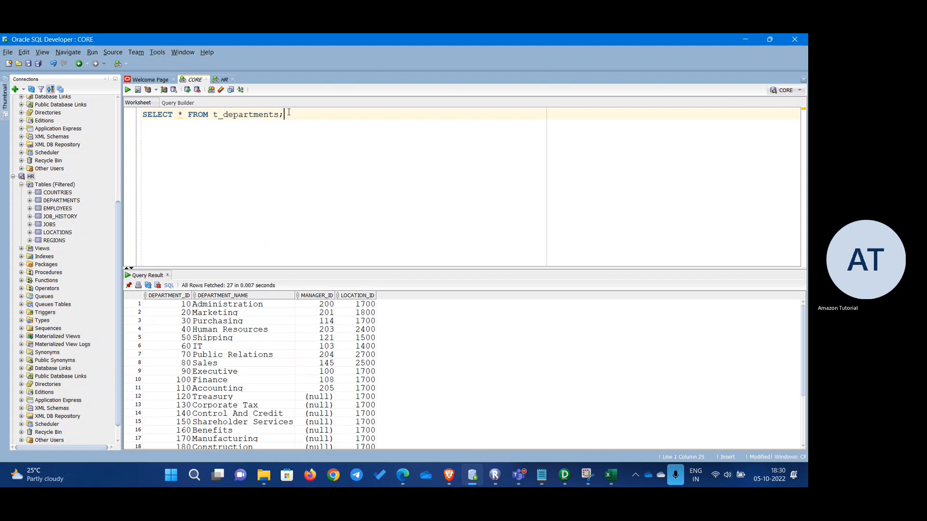
{"action": "key", "text": "ctrl+Return"}
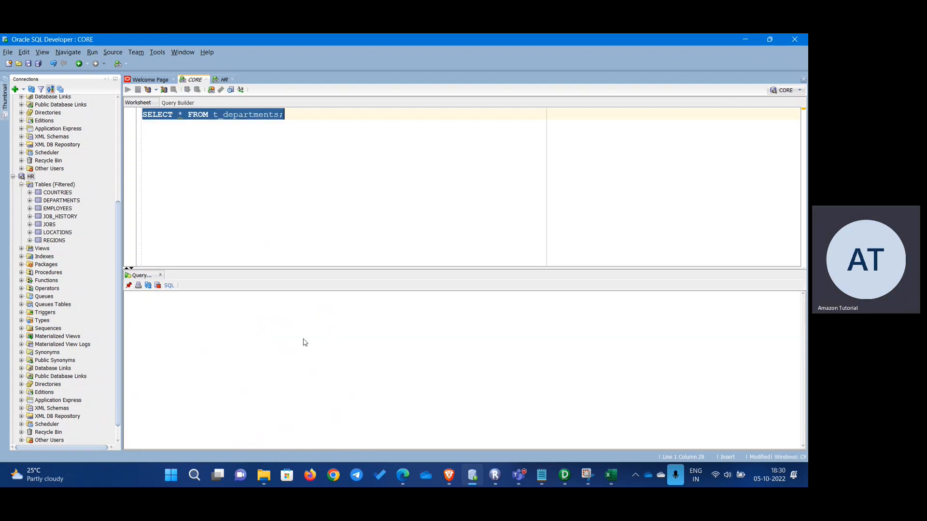
Step: Begin a TRUNCATE TABLE statement on a new line below the SELECT query
{"action": "left_click", "coordinate": [316, 129]}
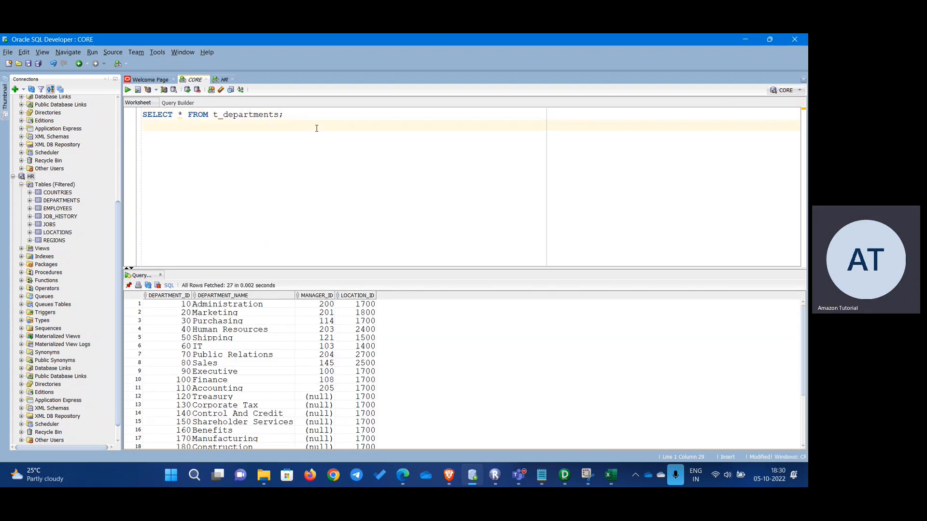
{"action": "key", "text": "Return"}
{"action": "type", "text": "Tru"}
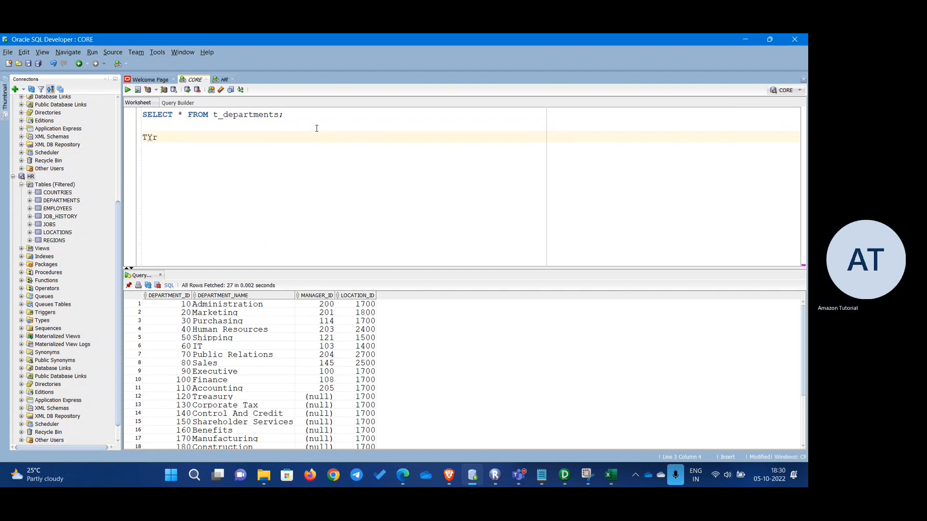
{"action": "type", "text": "ncate"}
{"action": "type", "text": " TANLE"}
{"action": "key", "text": "BackSpace"}
{"action": "key", "text": "BackSpace"}
{"action": "key", "text": "BackSpace"}
{"action": "key", "text": "BackSpace"}
{"action": "key", "text": "BackSpace"}
{"action": "type", "text": "AB"}
Step: Complete the truncate statement with the table name t_departments and run it to empty the table
{"action": "double_click", "coordinate": [230, 112]}
{"action": "key", "text": "ctrl+c"}
{"action": "left_click", "coordinate": [242, 141]}
{"action": "key", "text": "ctrl+v"}
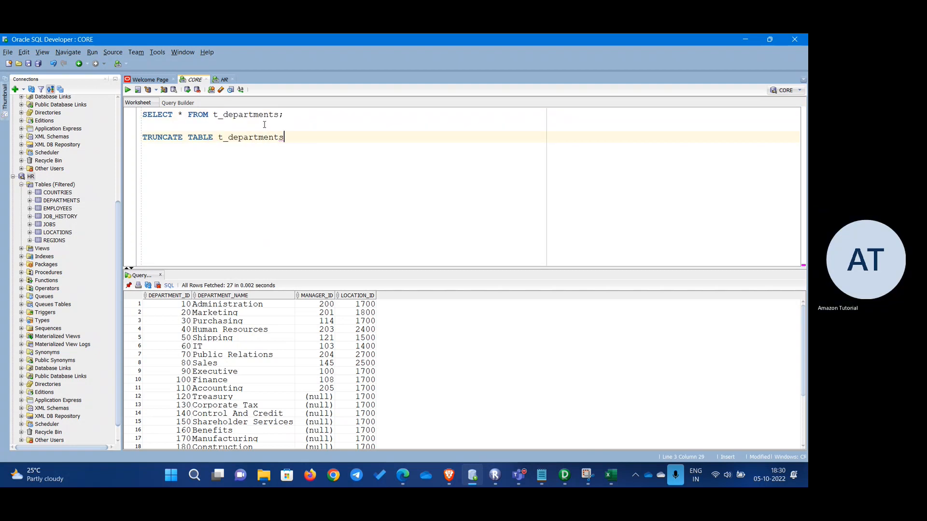
{"action": "type", "text": ";"}
{"action": "key", "text": "ctrl+Return"}
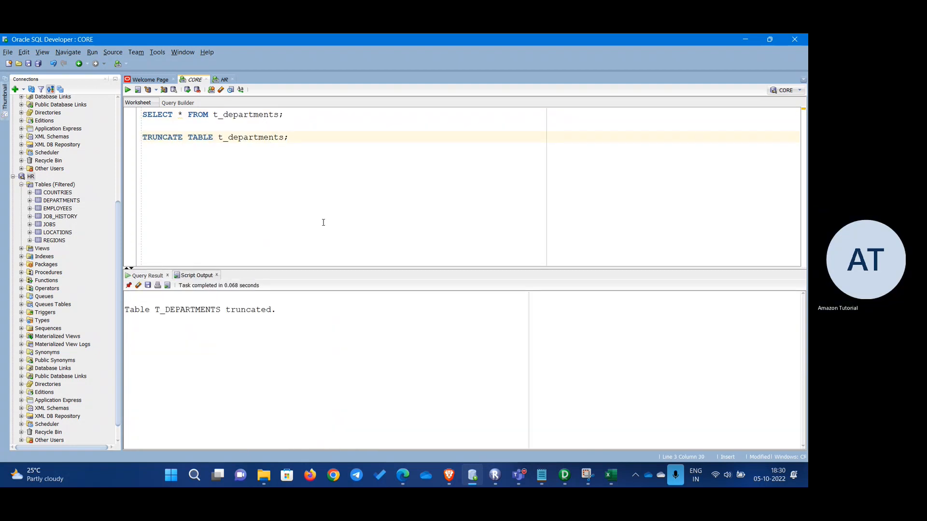
Step: Run the SELECT query on t_departments again to check the table's contents
{"action": "key", "text": "ctrl+Return"}
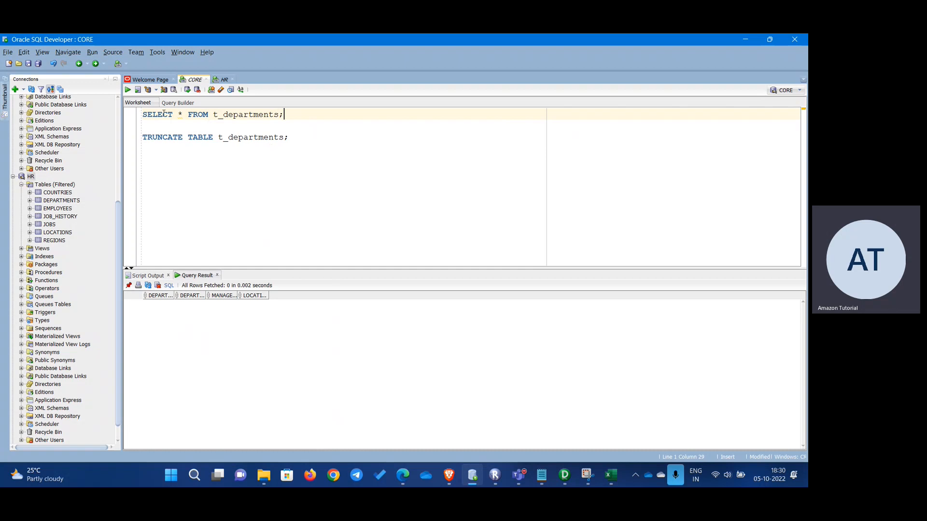
{"action": "left_click_drag", "start_coordinate": [213, 114], "coordinate": [282, 122]}
{"action": "left_click", "coordinate": [279, 122]}
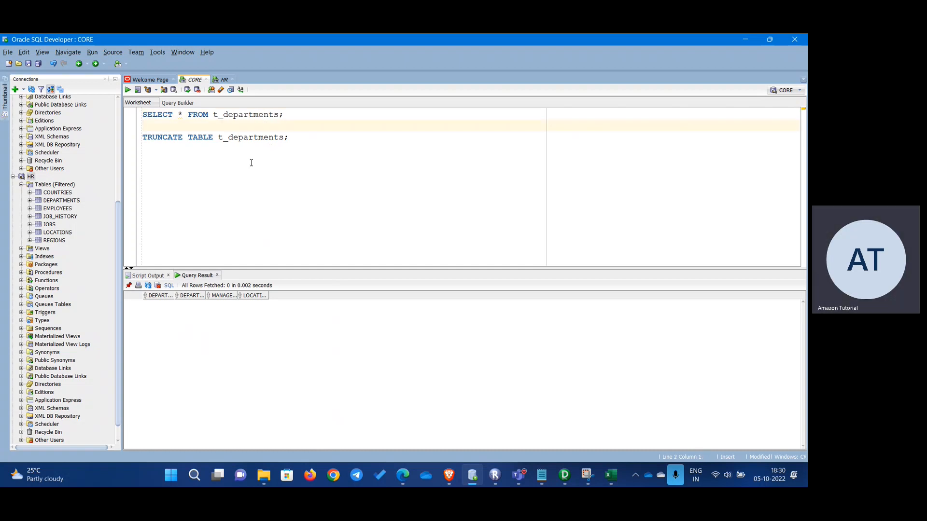
Step: Delete the TRUNCATE TABLE statement from the CORE worksheet, keeping only the SELECT query
{"action": "left_click", "coordinate": [251, 164]}
{"action": "key", "text": "ctrl+a"}
{"action": "left_click", "coordinate": [289, 137]}
{"action": "left_click_drag", "start_coordinate": [289, 137], "coordinate": [140, 127]}
{"action": "key", "text": "Delete"}
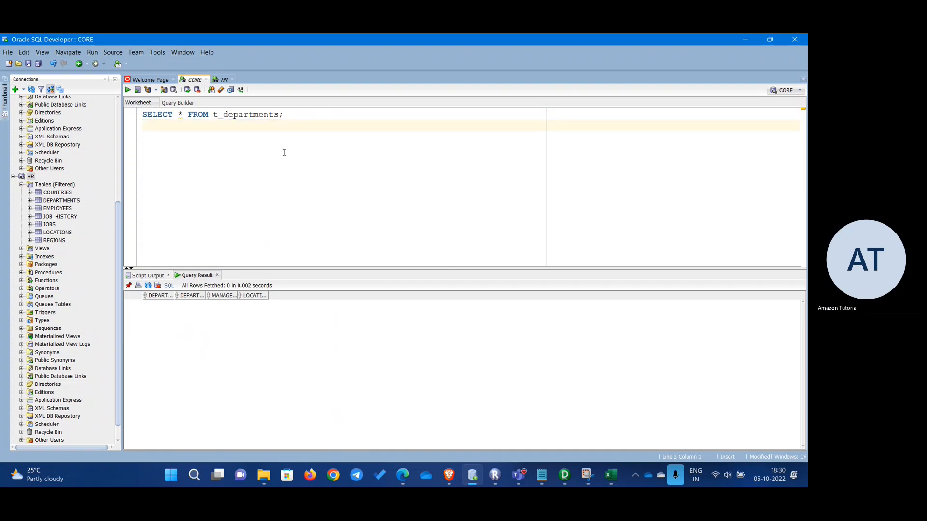
Step: Switch to Informatica PowerCenter Designer and look through the existing mappings and the T_DEPARTMENTS target in the Amazon Tutorials folder
{"action": "key", "text": "alt+Tab"}
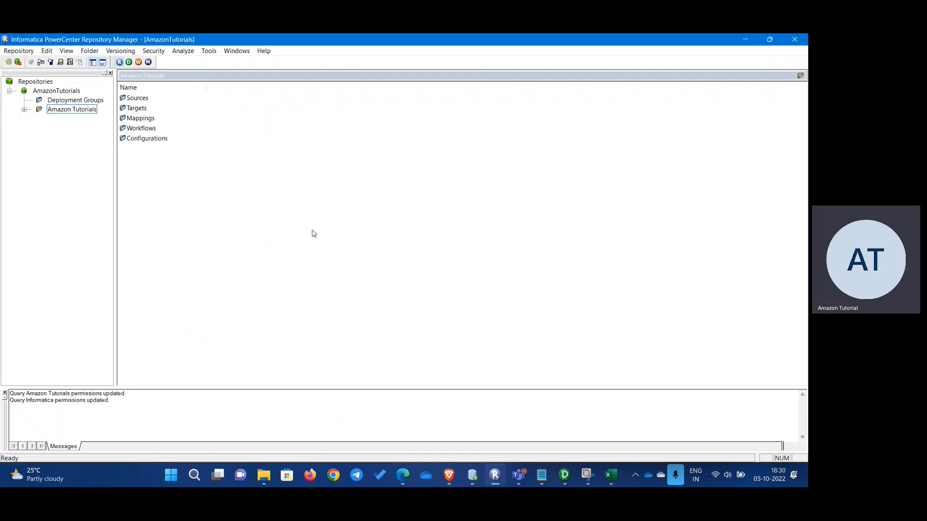
{"action": "left_click", "coordinate": [564, 475]}
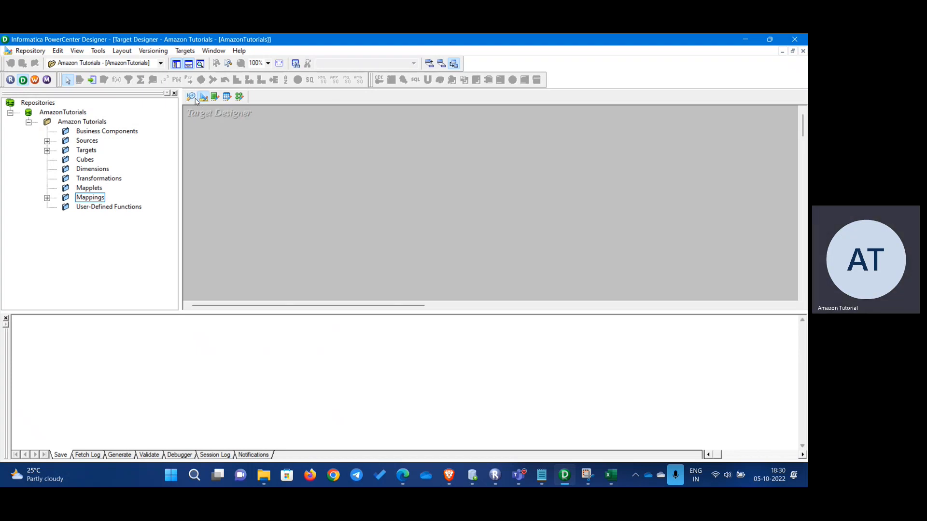
{"action": "left_click", "coordinate": [47, 198]}
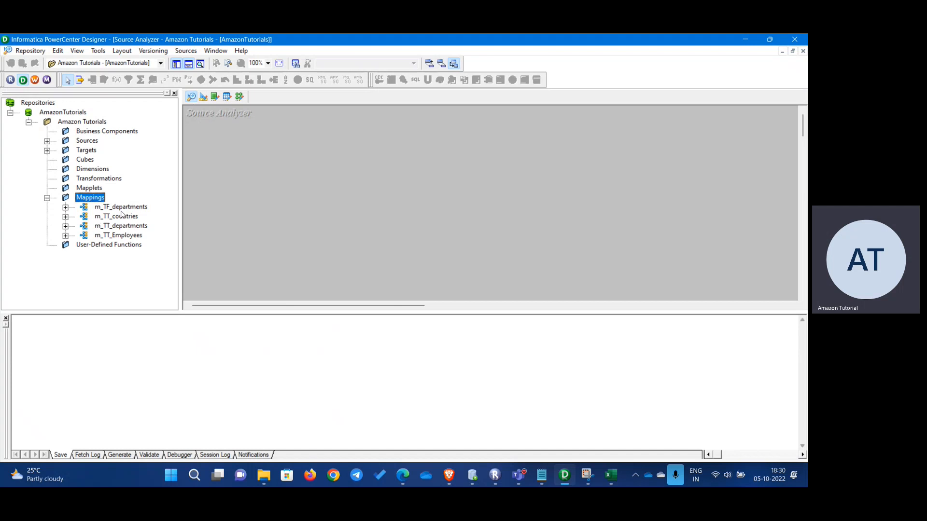
{"action": "left_click", "coordinate": [47, 198]}
{"action": "left_click", "coordinate": [47, 150]}
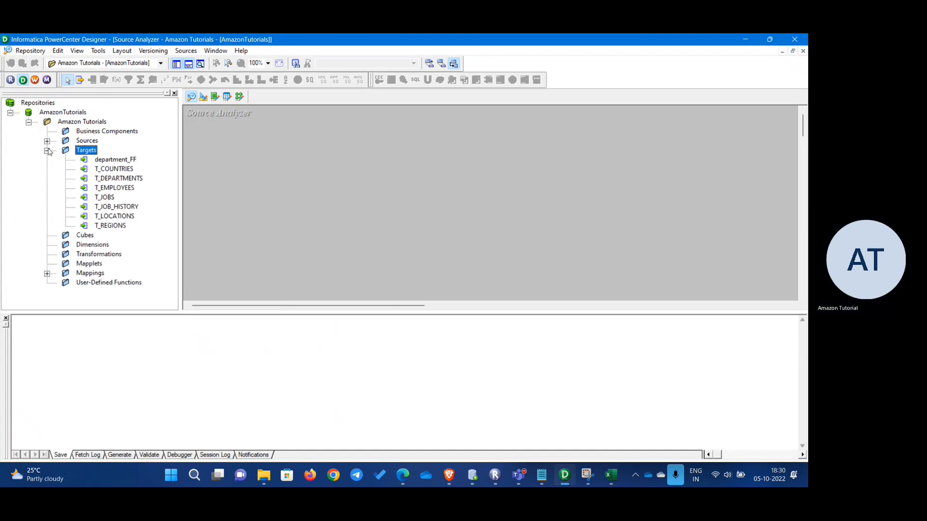
{"action": "left_click", "coordinate": [121, 180]}
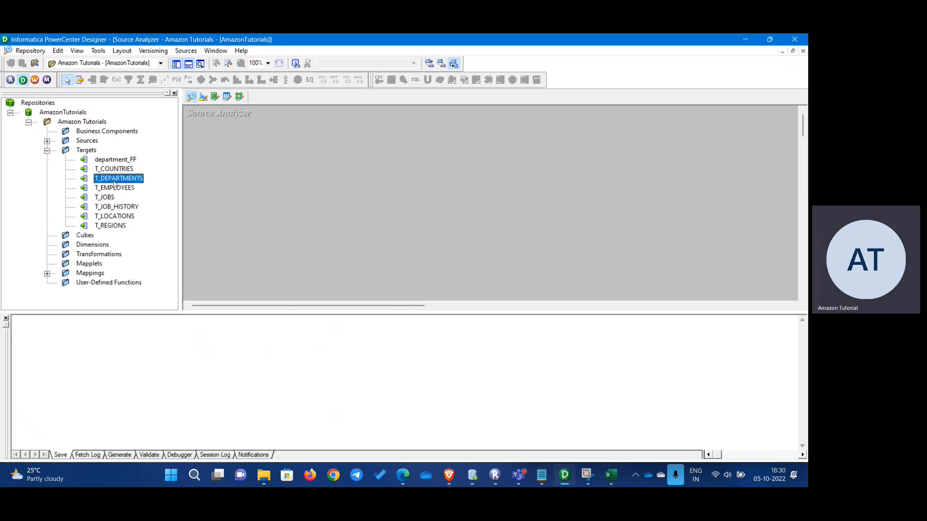
Step: Start importing a flat file source definition in the Source Analyzer
{"action": "left_click", "coordinate": [203, 97]}
{"action": "left_click", "coordinate": [191, 97]}
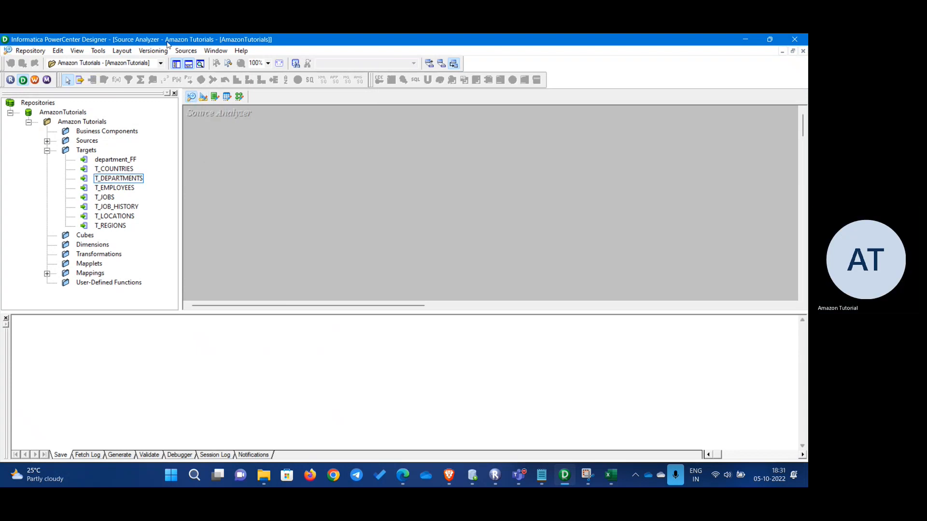
{"action": "left_click", "coordinate": [186, 51]}
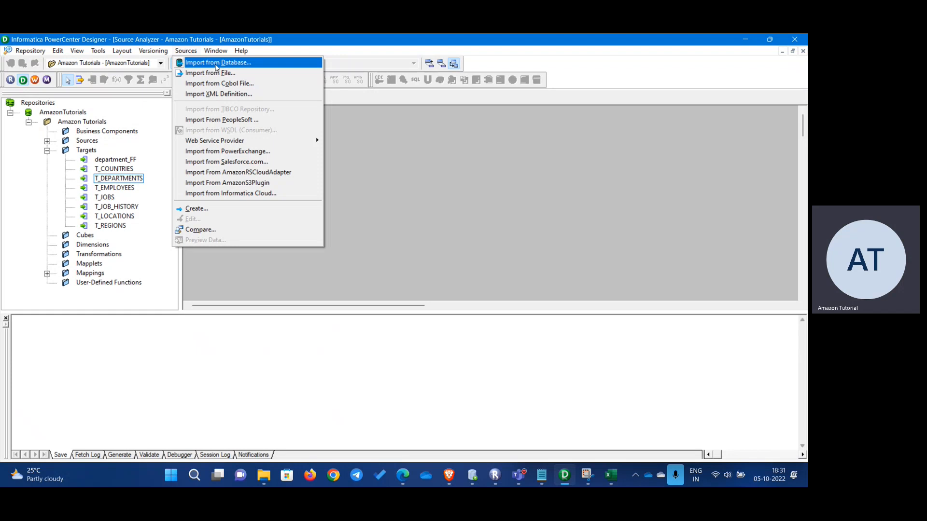
{"action": "left_click", "coordinate": [493, 187]}
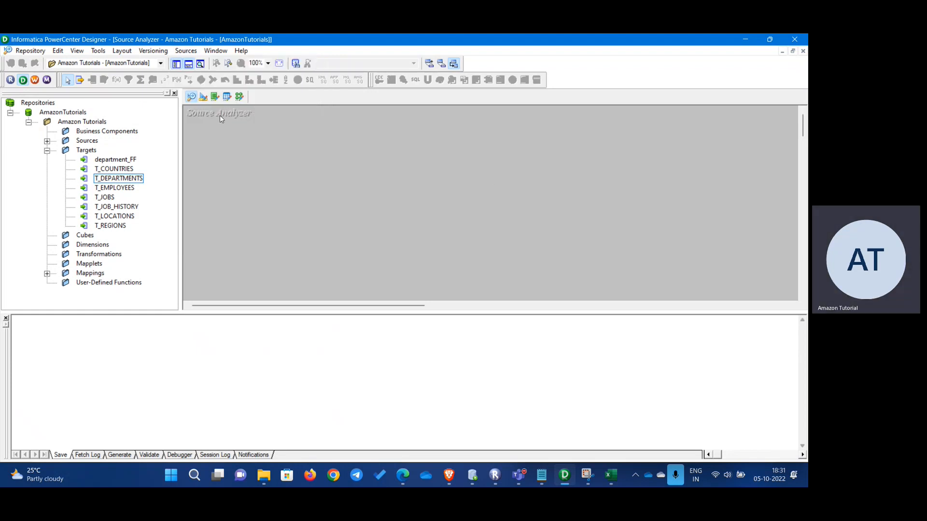
{"action": "left_click", "coordinate": [184, 52]}
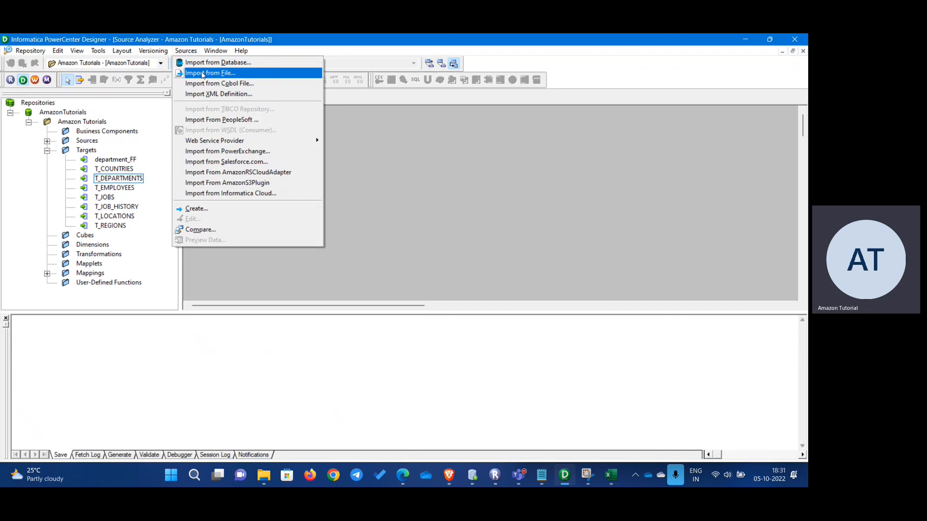
{"action": "left_click", "coordinate": [220, 76]}
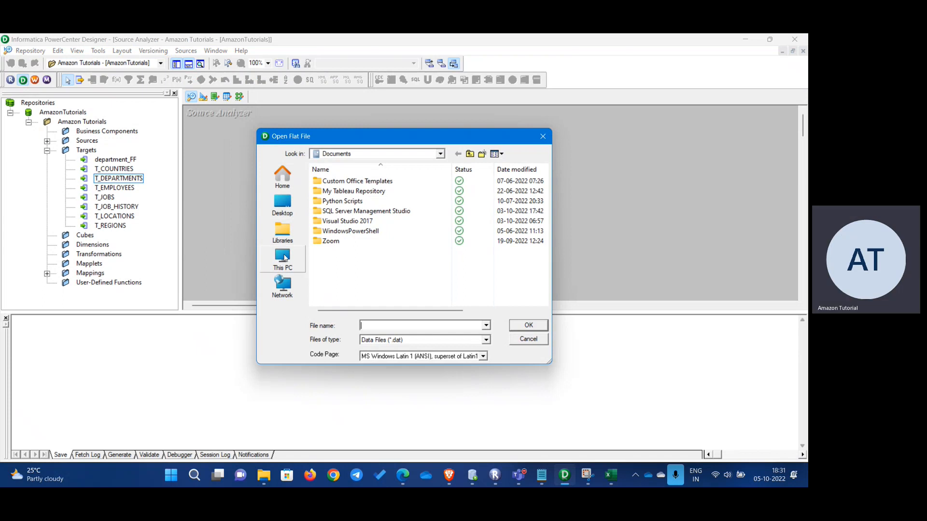
Step: Browse to the folder C:\Informatica\10.2.0\server\infa_shared\SrcFiles\flatfile for the source file
{"action": "left_click", "coordinate": [283, 261]}
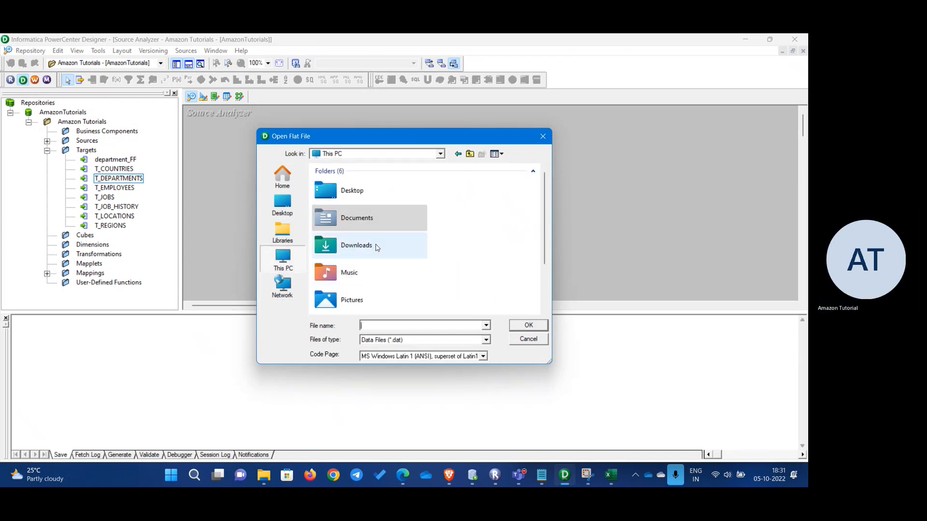
{"action": "scroll", "coordinate": [362, 249], "scroll_direction": "down", "scroll_amount": 2}
{"action": "double_click", "coordinate": [367, 295]}
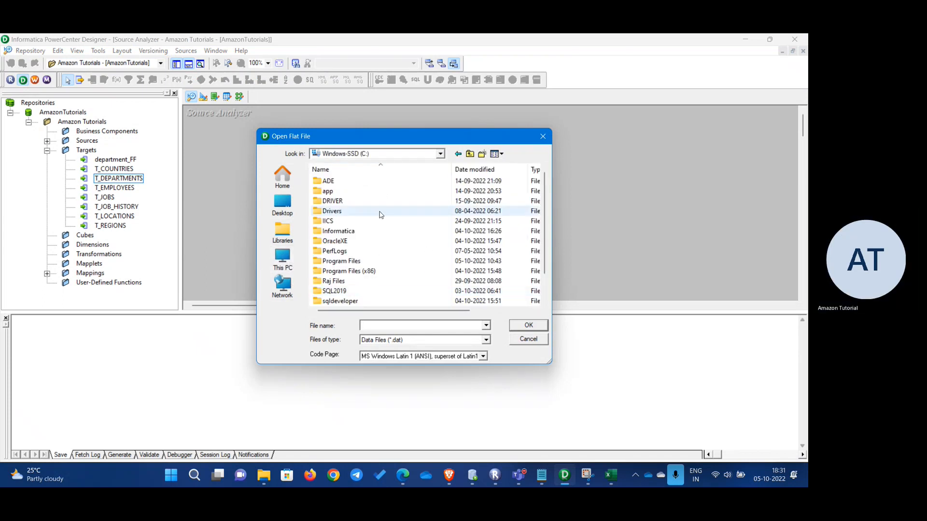
{"action": "double_click", "coordinate": [354, 231]}
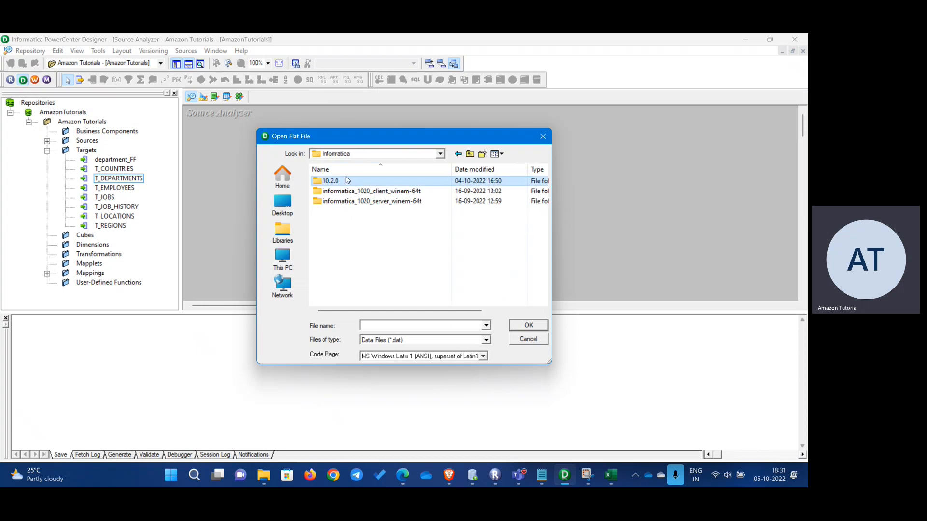
{"action": "double_click", "coordinate": [338, 182]}
{"action": "scroll", "coordinate": [359, 252], "scroll_direction": "down", "scroll_amount": 1}
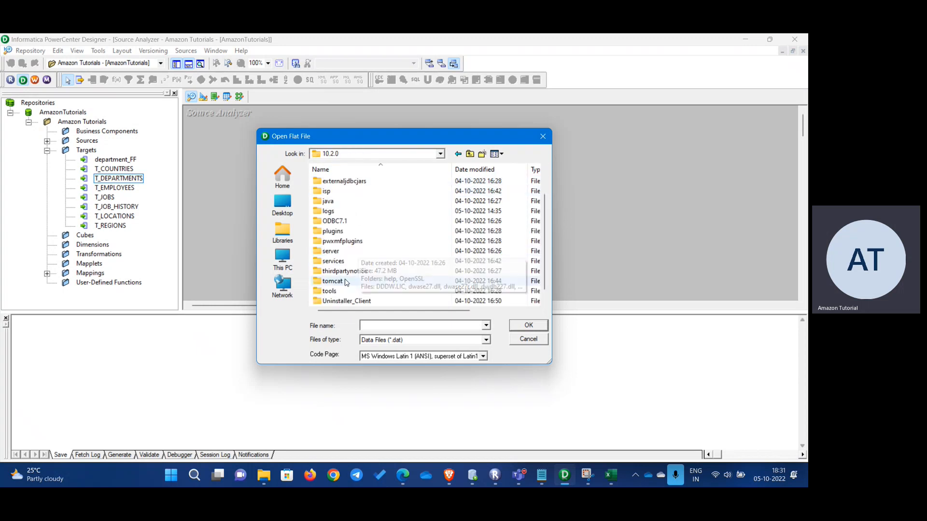
{"action": "double_click", "coordinate": [341, 251]}
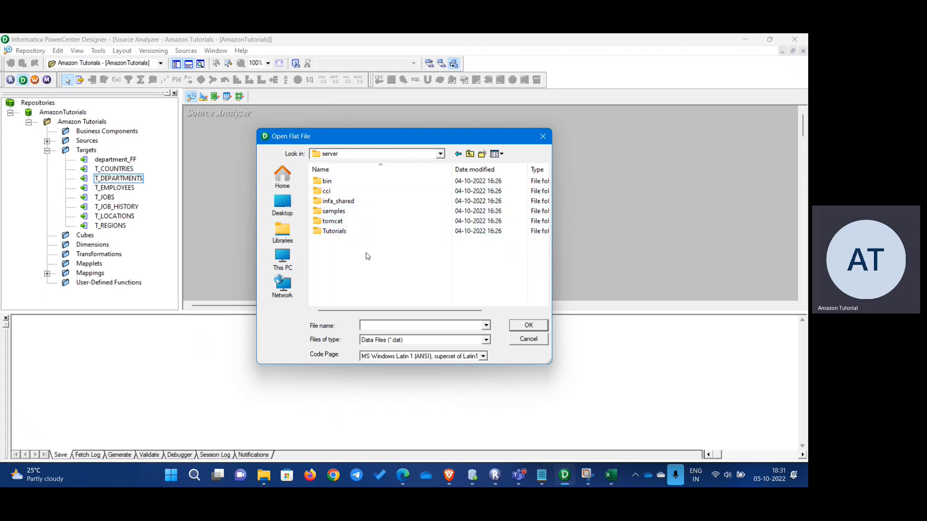
{"action": "double_click", "coordinate": [346, 201]}
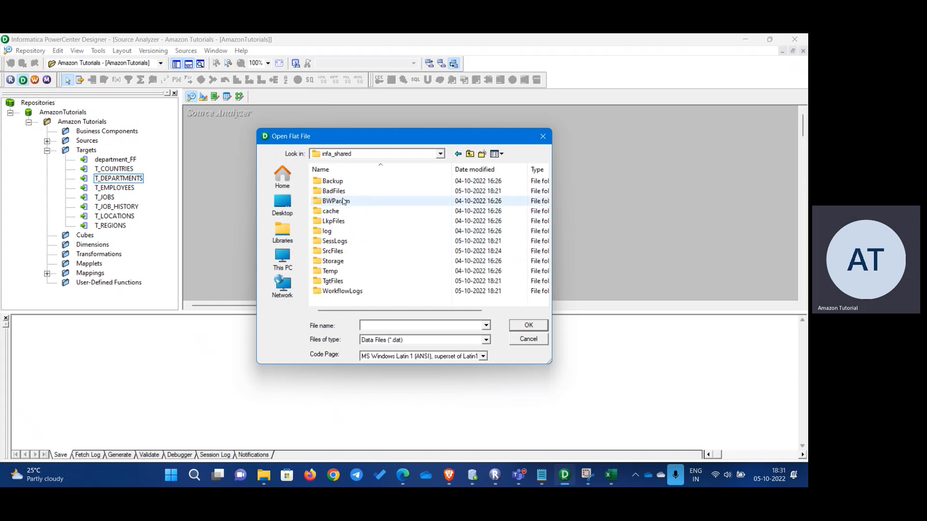
{"action": "double_click", "coordinate": [349, 251]}
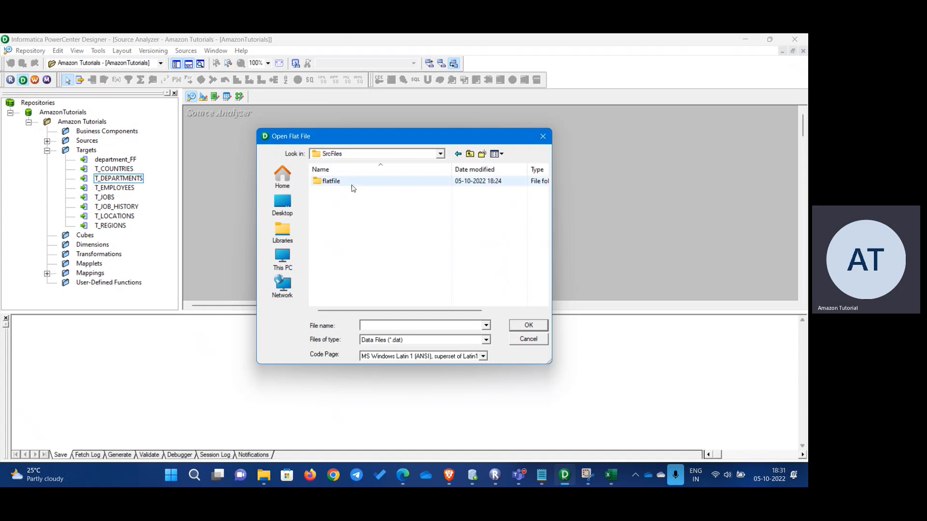
{"action": "double_click", "coordinate": [351, 185]}
Step: Show all file types and select the department file as the flat file to import
{"action": "left_click", "coordinate": [487, 340]}
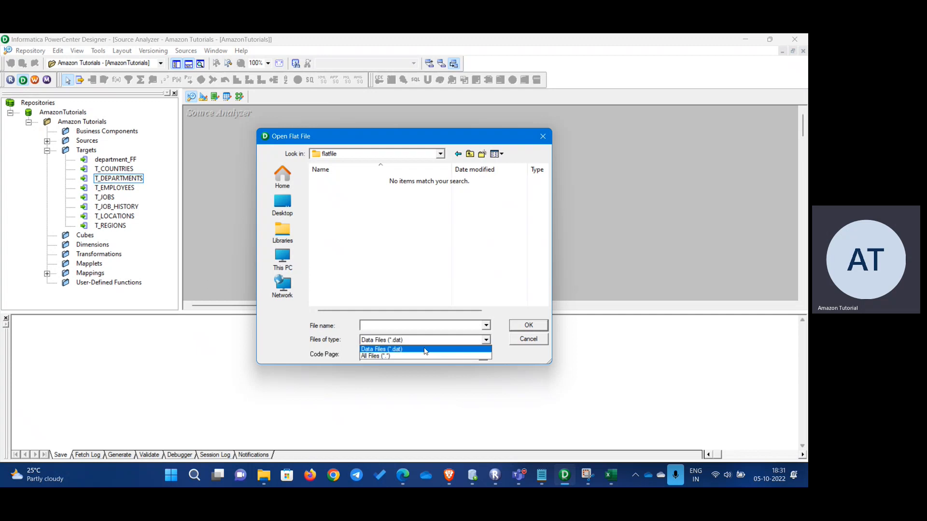
{"action": "left_click", "coordinate": [382, 356]}
{"action": "left_click", "coordinate": [357, 182]}
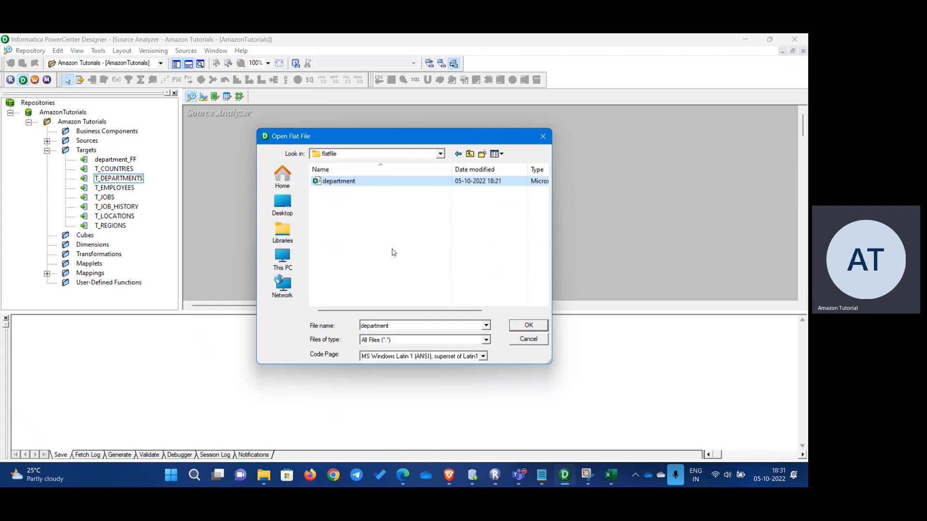
Step: Switch to File Explorer and view the flatfile folder under 10.2.0\server\infa_shared\SrcFiles
{"action": "left_click", "coordinate": [264, 475]}
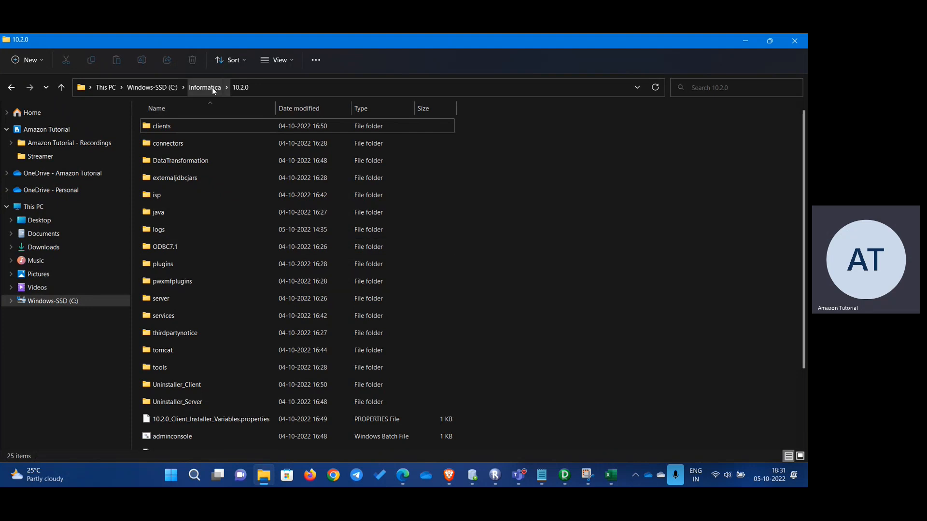
{"action": "double_click", "coordinate": [172, 302]}
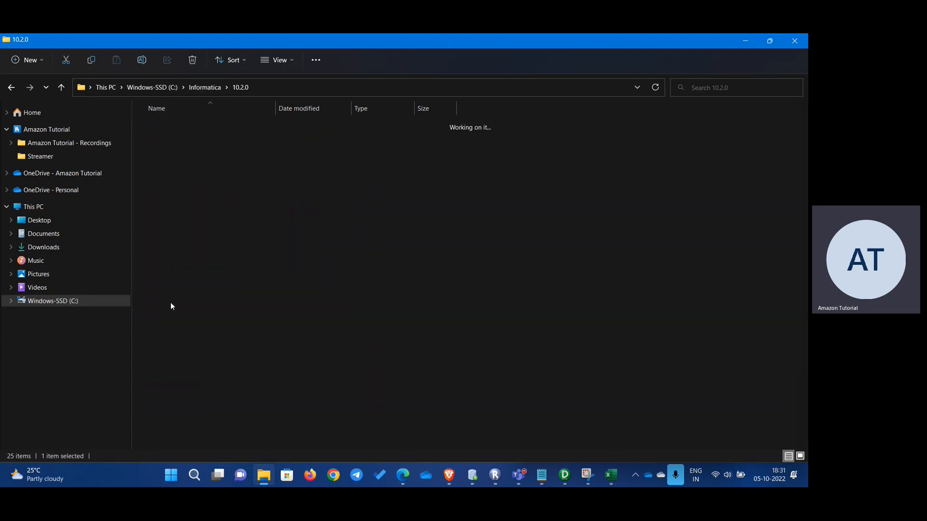
{"action": "double_click", "coordinate": [163, 160]}
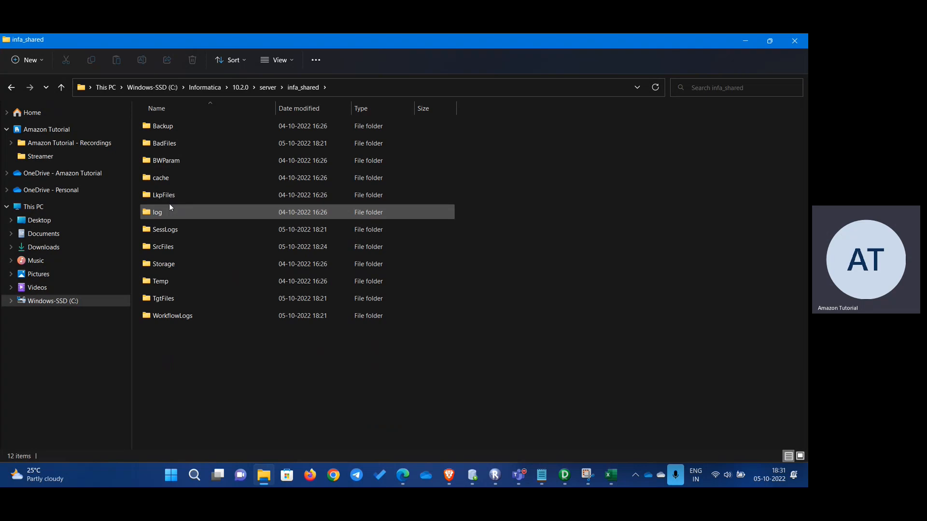
{"action": "double_click", "coordinate": [176, 246]}
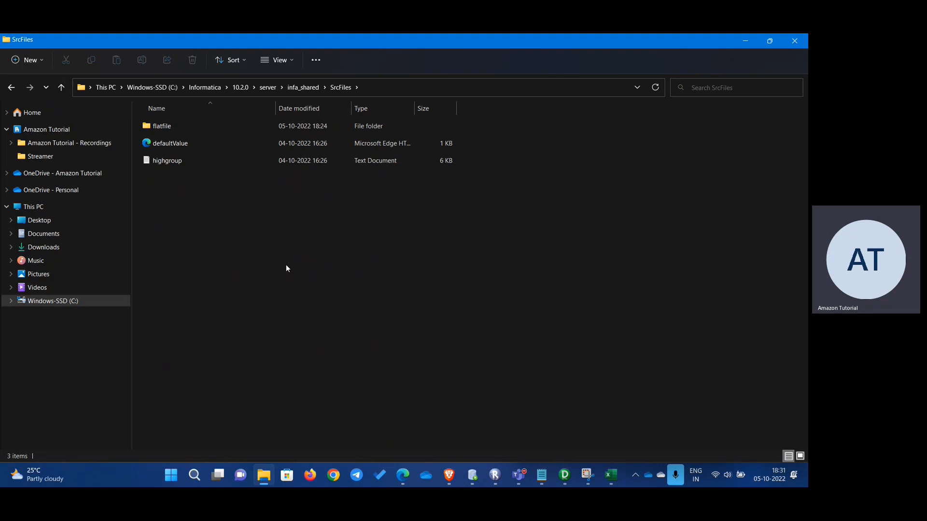
{"action": "double_click", "coordinate": [177, 127]}
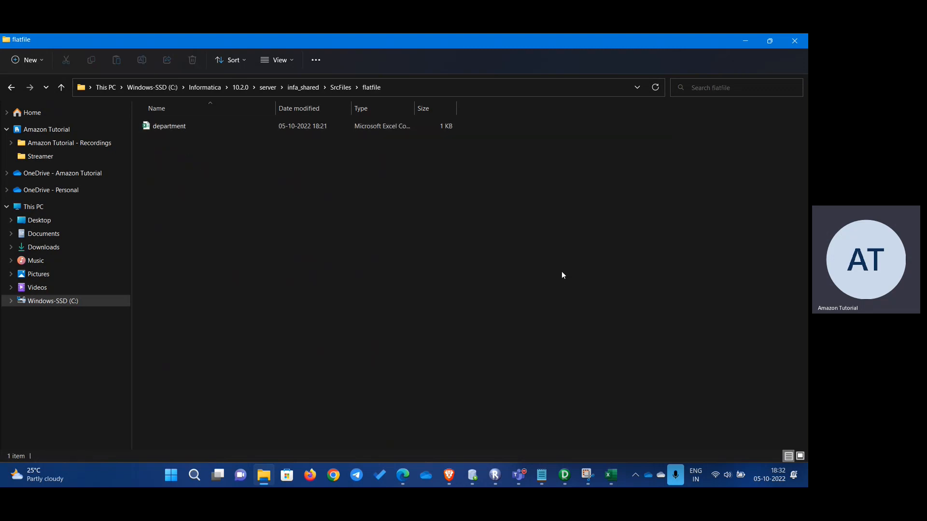
Step: Return from File Explorer to PowerCenter Designer and open the department file for the flat file import
{"action": "left_click", "coordinate": [743, 36]}
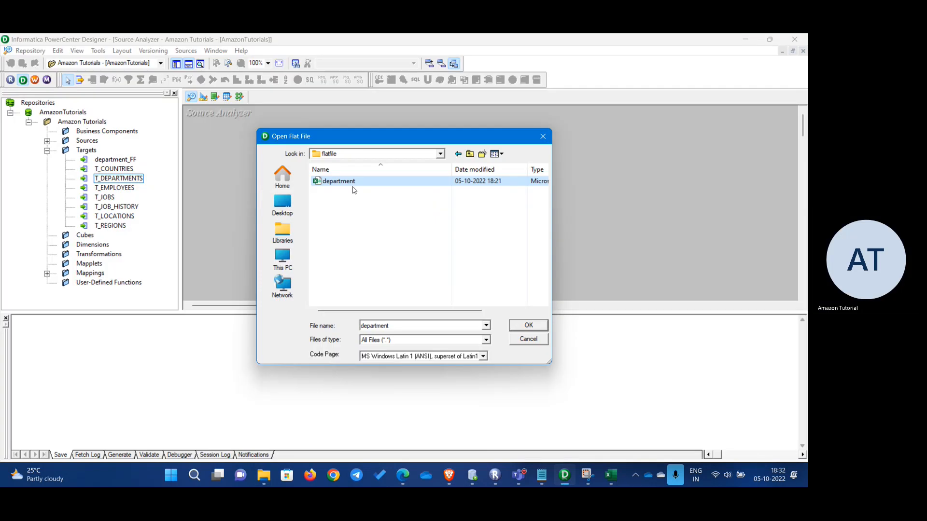
{"action": "left_click", "coordinate": [351, 186]}
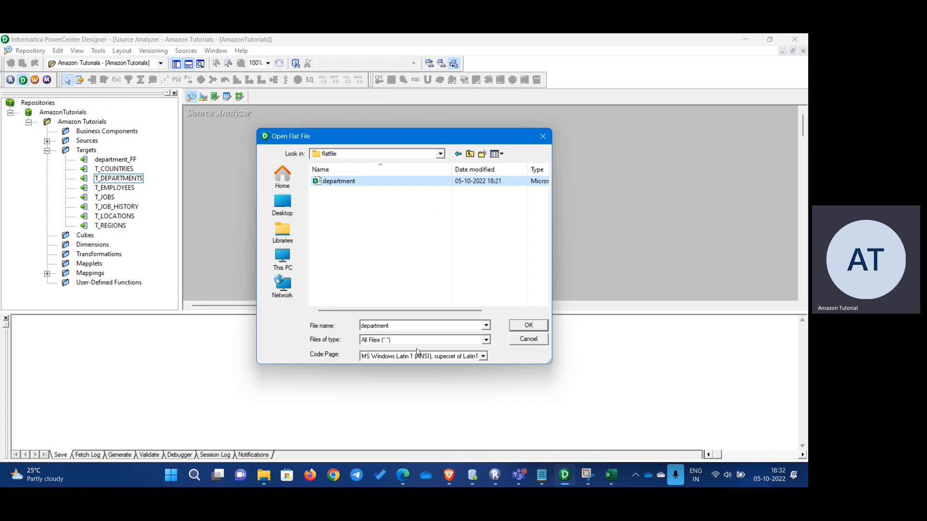
{"action": "left_click", "coordinate": [514, 330]}
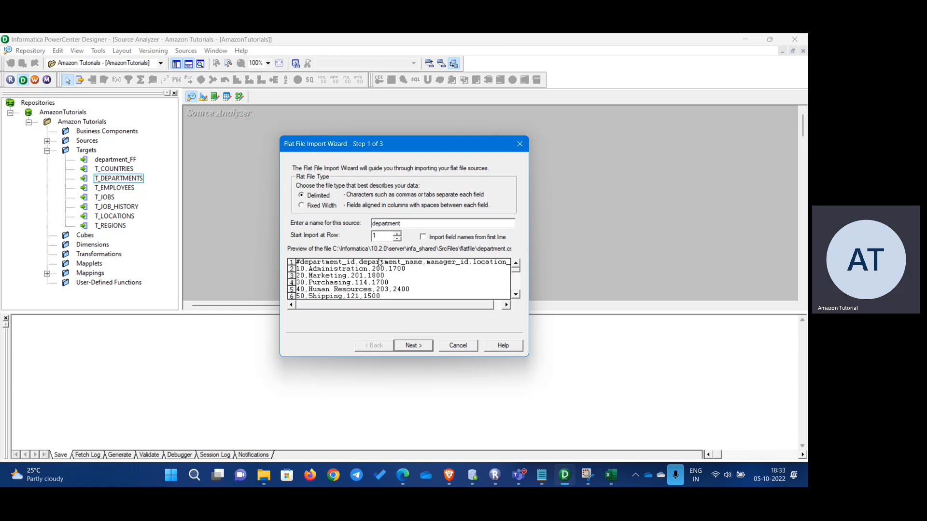
Step: Import the field names from the first line and accept the comma delimiter with double quotes as text qualifier
{"action": "left_click", "coordinate": [423, 237]}
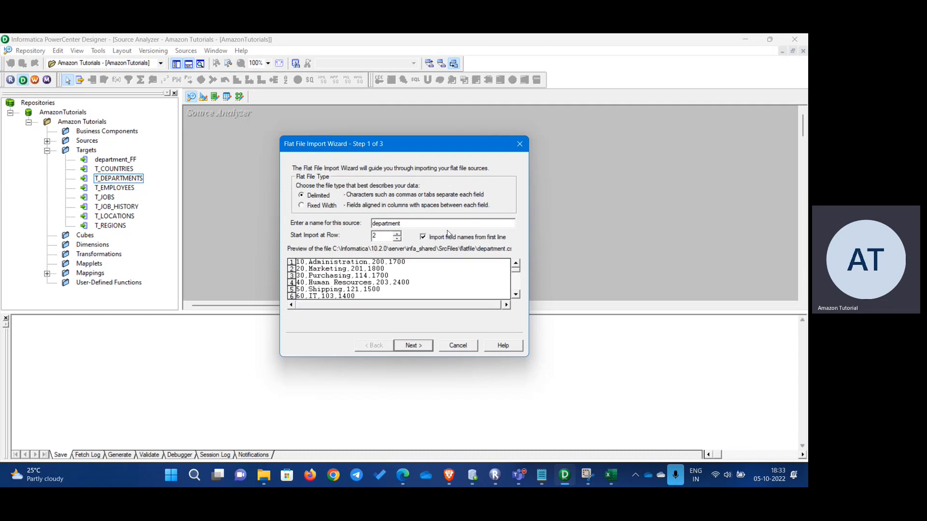
{"action": "left_click", "coordinate": [420, 346]}
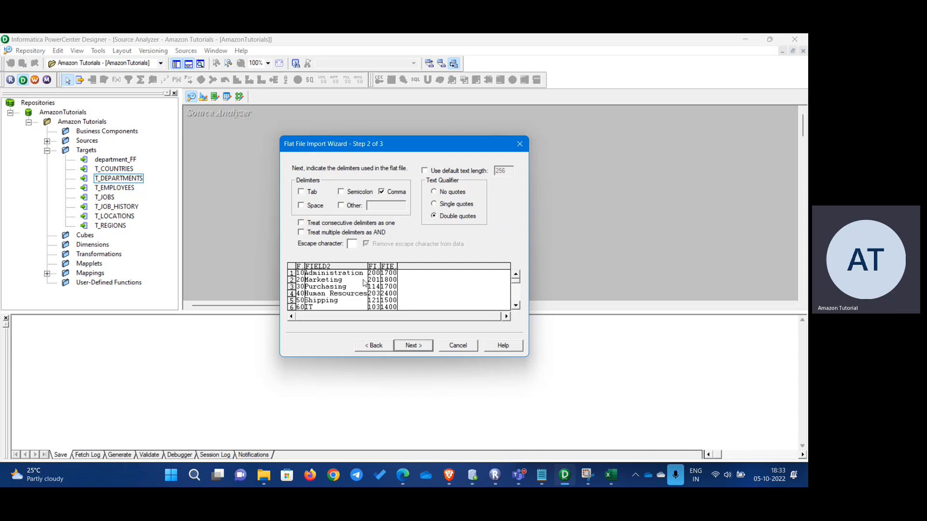
{"action": "left_click", "coordinate": [424, 343]}
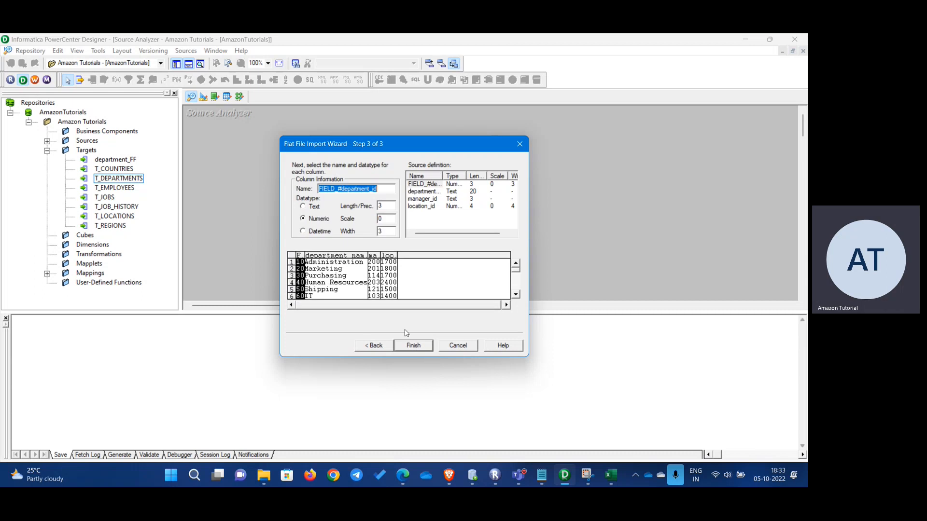
Step: Review the name, datatype and length of each column in the source definition
{"action": "left_click", "coordinate": [420, 207]}
{"action": "left_click", "coordinate": [422, 199]}
{"action": "left_click", "coordinate": [425, 192]}
{"action": "left_click", "coordinate": [426, 184]}
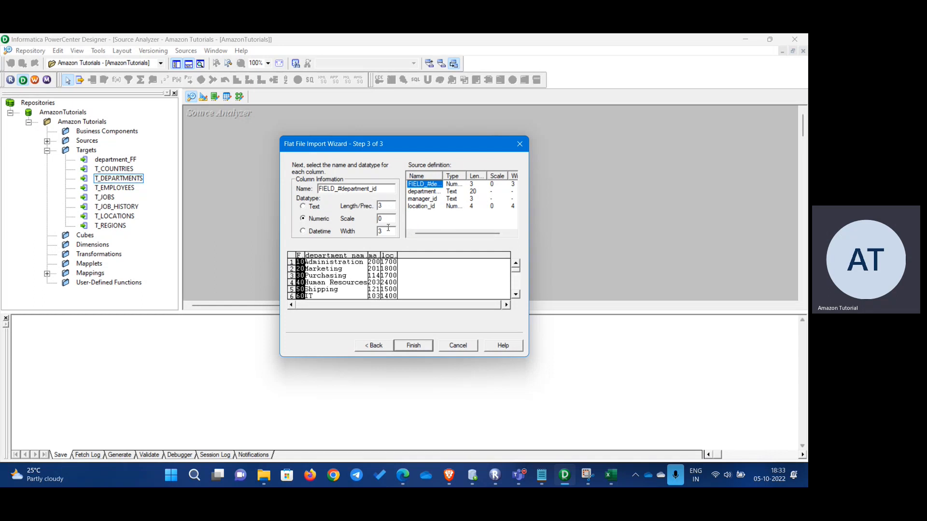
Step: Rename the first column as department_id by removing its FIELD_# prefix
{"action": "left_click", "coordinate": [422, 193]}
{"action": "left_click", "coordinate": [423, 186]}
{"action": "left_click_drag", "start_coordinate": [340, 189], "coordinate": [319, 191]}
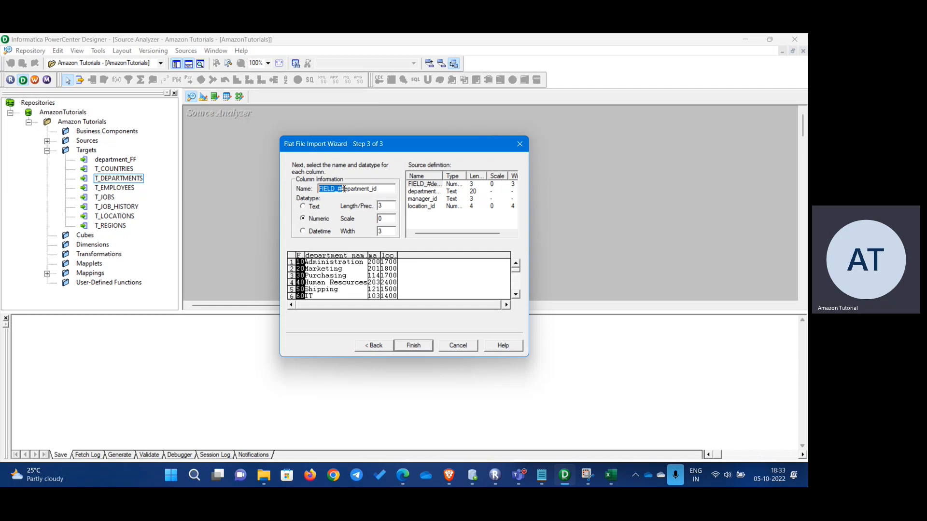
{"action": "key", "text": "Delete"}
{"action": "left_click", "coordinate": [426, 191]}
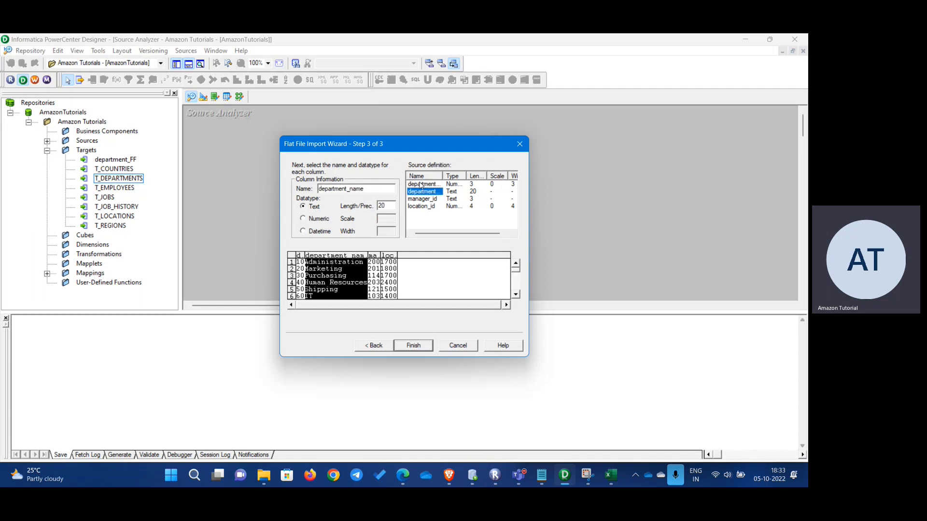
{"action": "key", "text": "Up"}
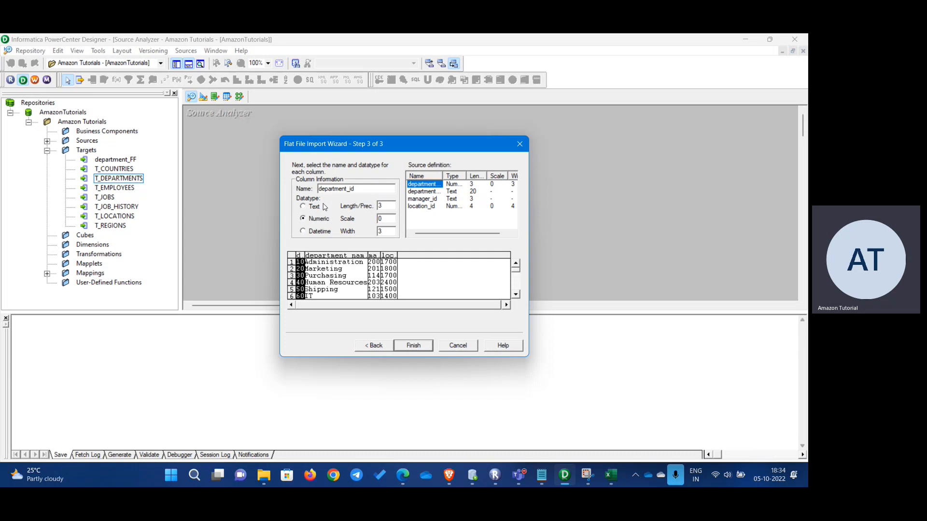
Step: Check the department_name and manager_id datatypes, and examine the manager ID values in the department_ff workbook in Excel
{"action": "left_click", "coordinate": [429, 192]}
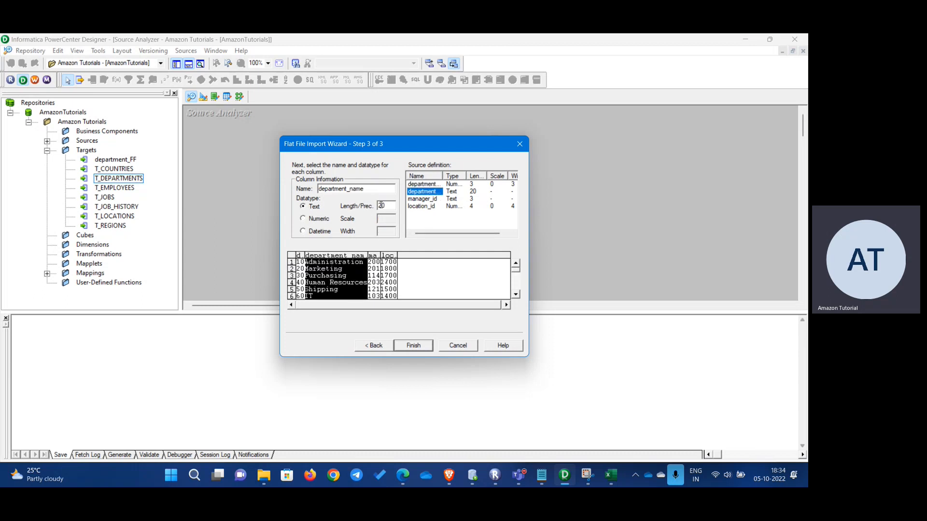
{"action": "left_click", "coordinate": [437, 200]}
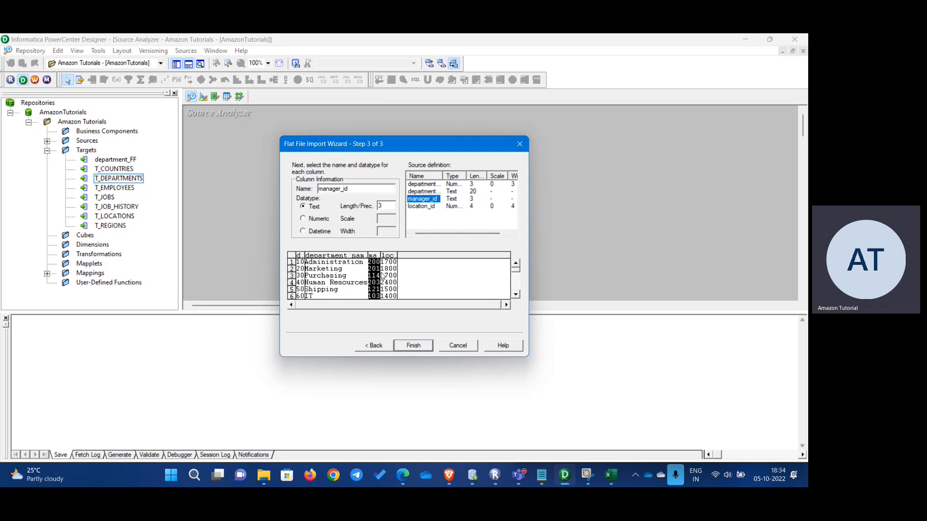
{"action": "left_click", "coordinate": [610, 476]}
{"action": "left_click", "coordinate": [262, 244]}
{"action": "left_click", "coordinate": [160, 285]}
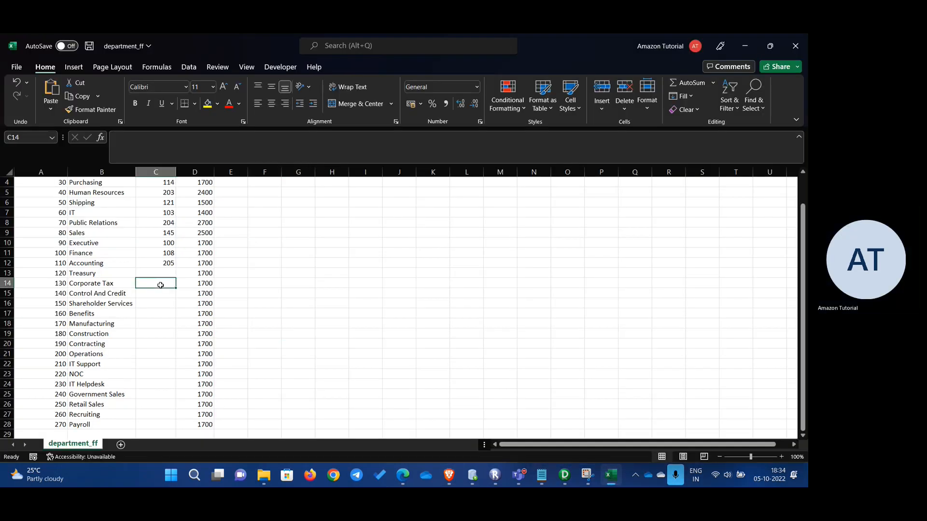
{"action": "scroll", "coordinate": [160, 286], "scroll_direction": "up", "scroll_amount": 1}
{"action": "left_click_drag", "start_coordinate": [164, 304], "coordinate": [155, 415]}
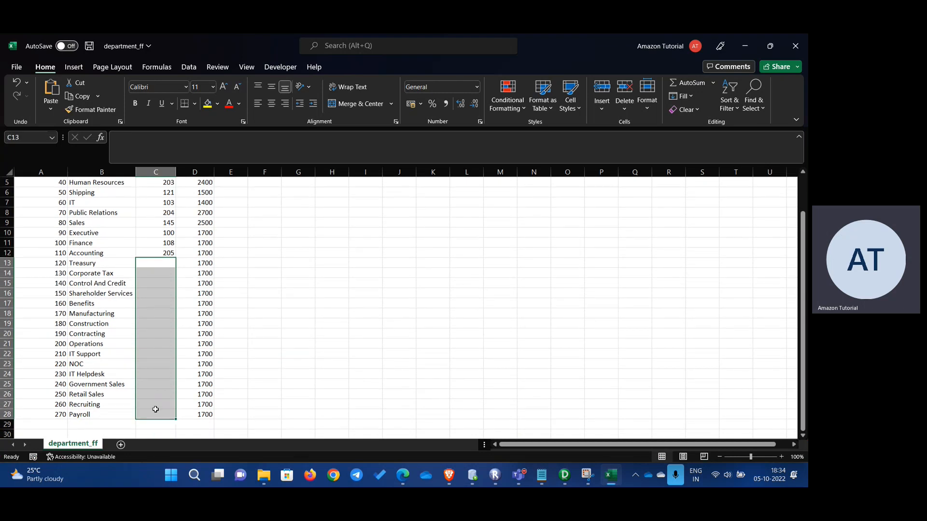
{"action": "left_click", "coordinate": [155, 392]}
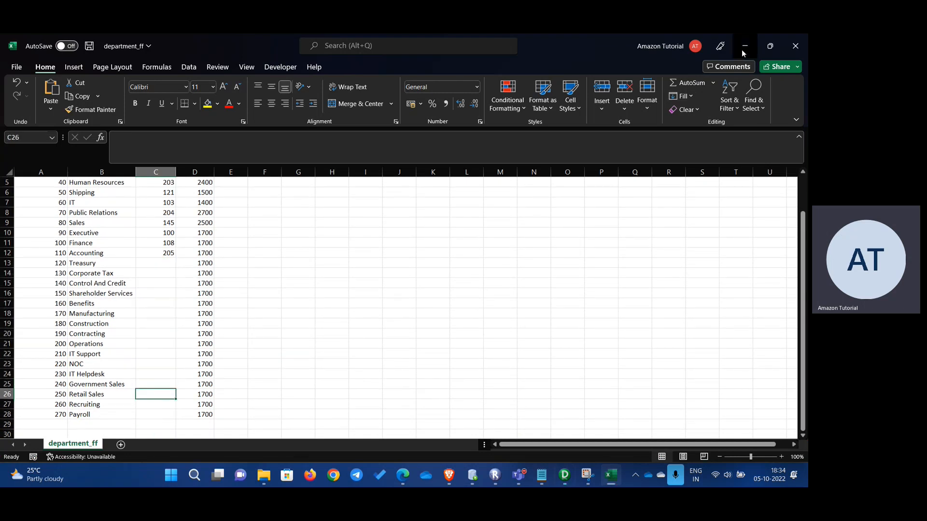
{"action": "left_click", "coordinate": [745, 46]}
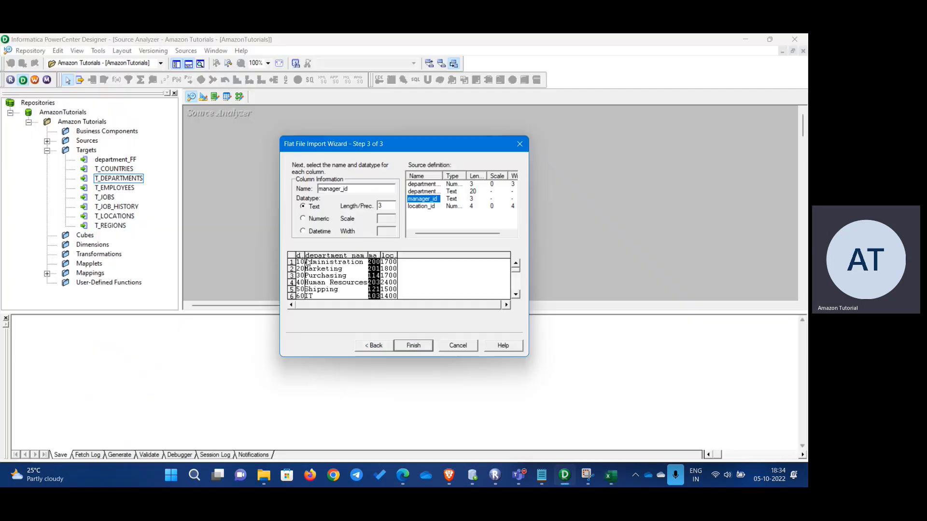
Step: Review the location_id column, finish the flat file import and move the department source slightly down in the workspace
{"action": "left_click", "coordinate": [387, 286]}
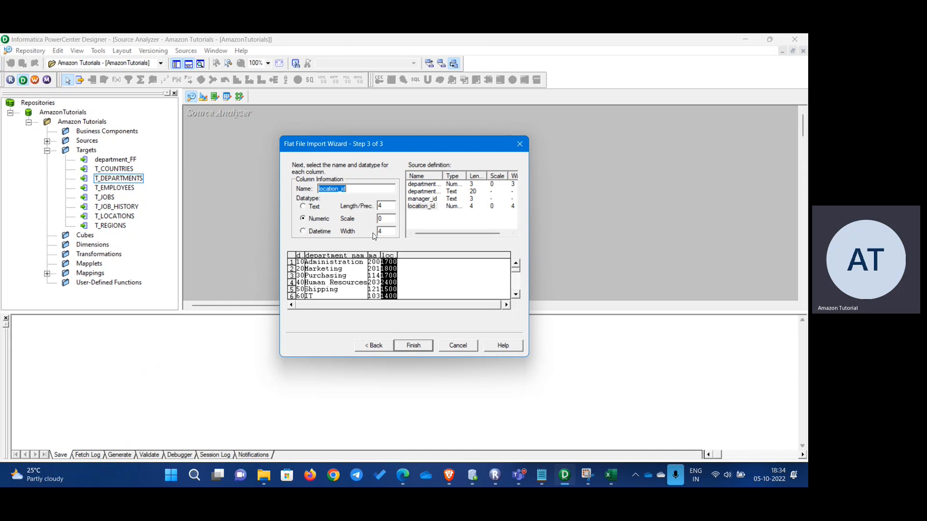
{"action": "left_click", "coordinate": [420, 348]}
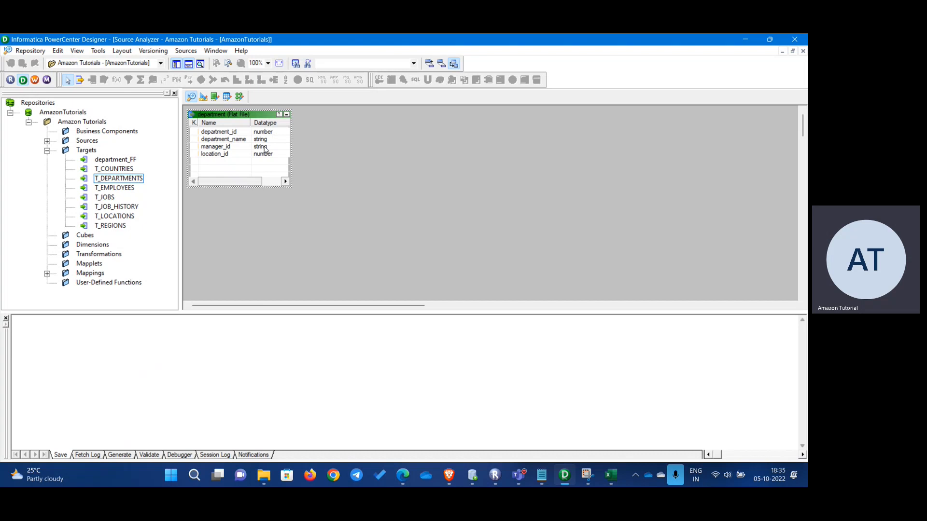
{"action": "left_click_drag", "start_coordinate": [231, 117], "coordinate": [234, 136]}
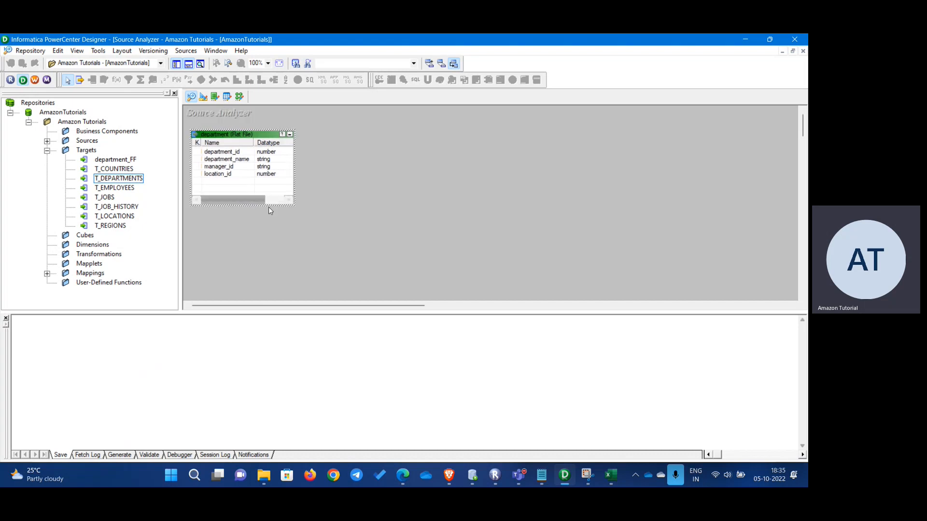
{"action": "left_click", "coordinate": [343, 204]}
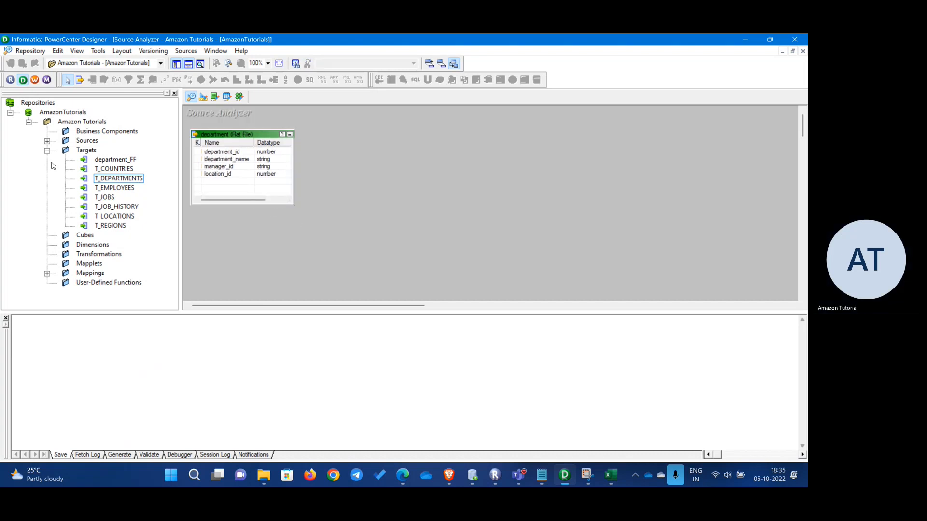
Step: Expand the FlatFile sources in the repository tree and select the department source
{"action": "left_click", "coordinate": [47, 141]}
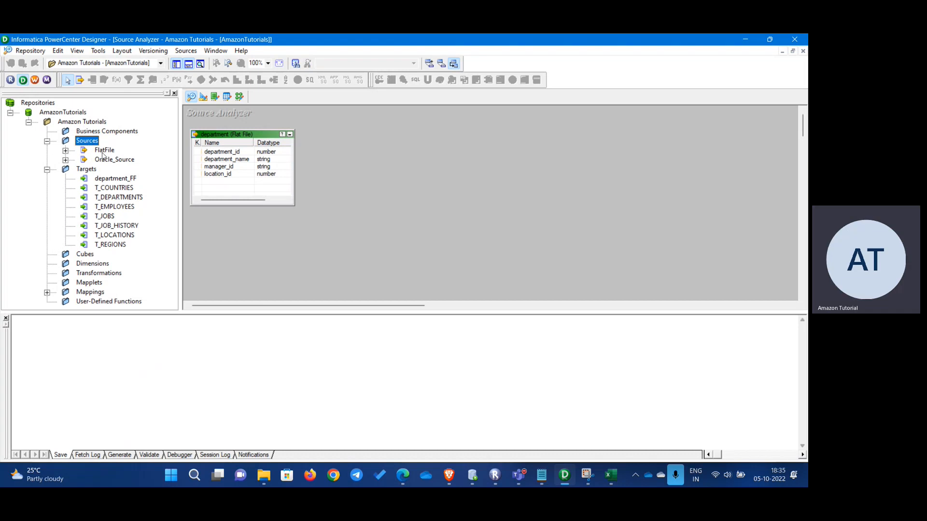
{"action": "left_click", "coordinate": [66, 151]}
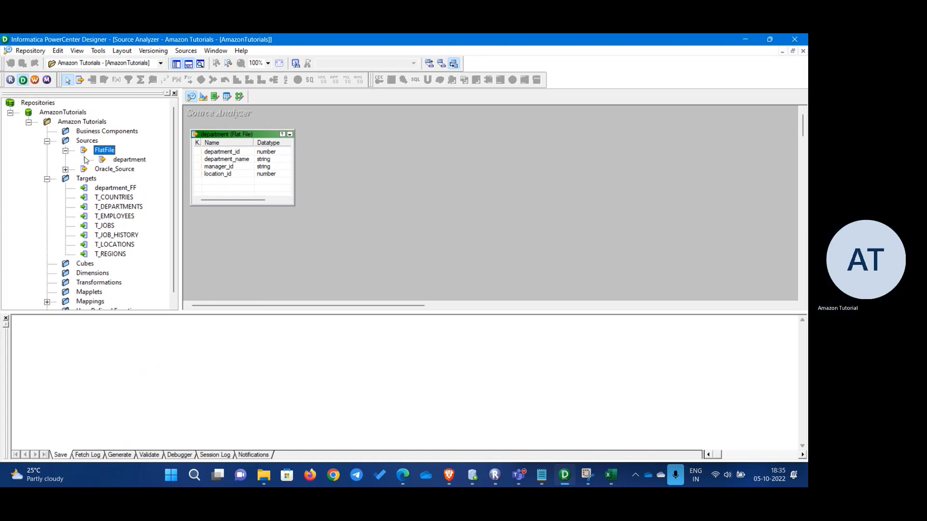
{"action": "left_click", "coordinate": [128, 159]}
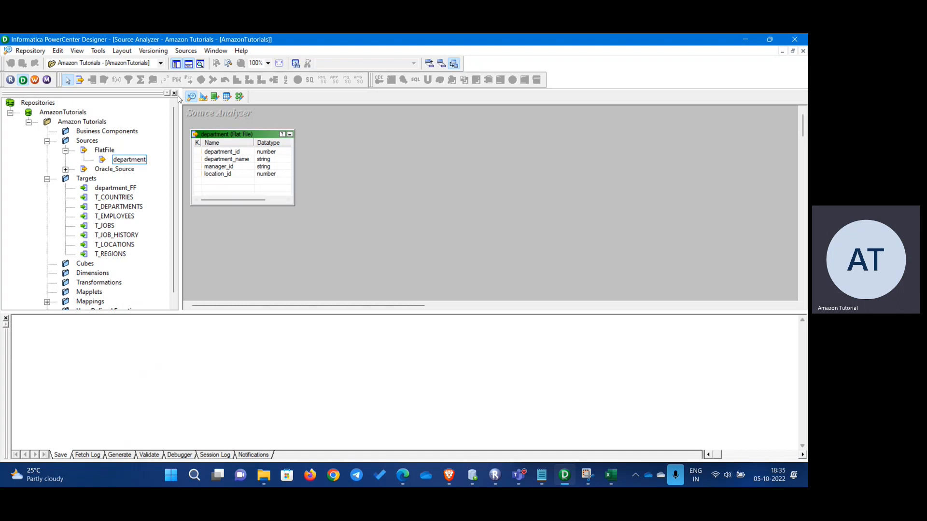
Step: Switch to the Target Designer and place the T_DEPARTMENTS target in its workspace
{"action": "left_click", "coordinate": [203, 97]}
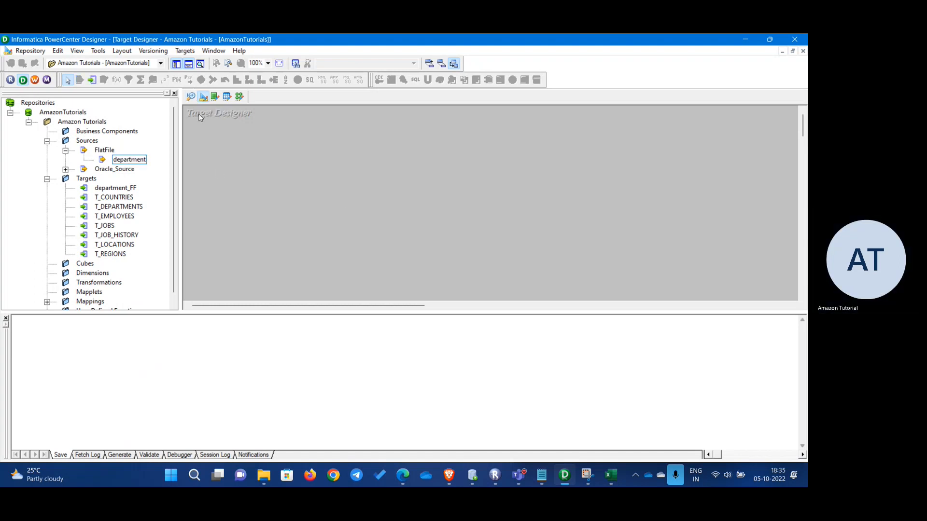
{"action": "left_click_drag", "start_coordinate": [112, 206], "coordinate": [250, 147]}
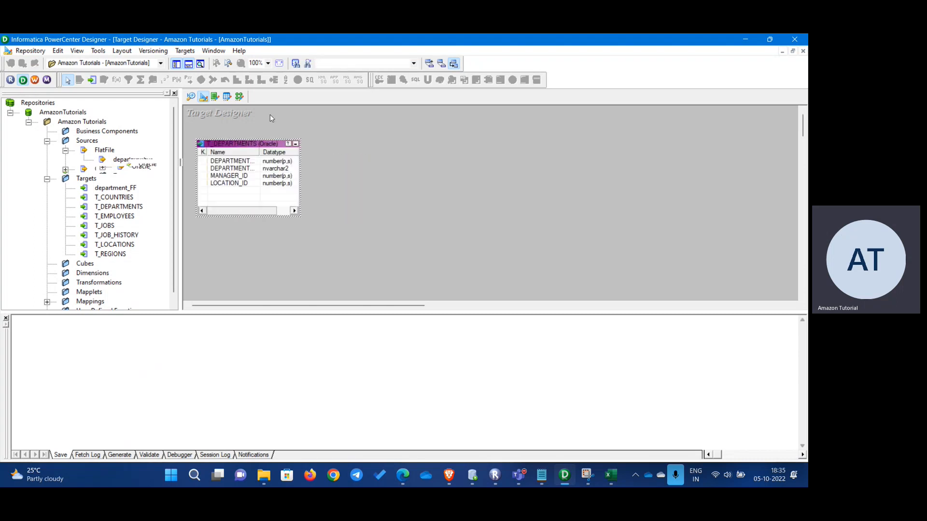
Step: Create a new mapping named m_FT_departments in the Mapping Designer
{"action": "left_click", "coordinate": [239, 97]}
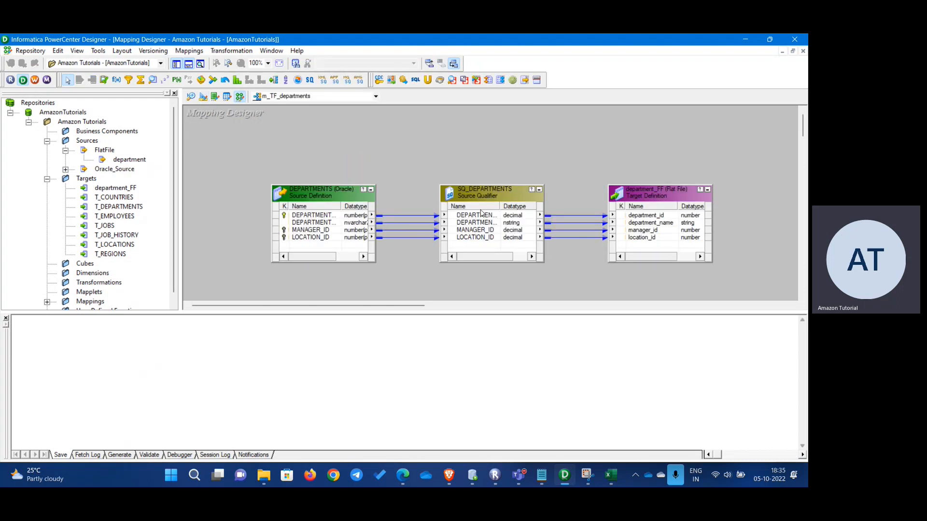
{"action": "left_click", "coordinate": [194, 51]}
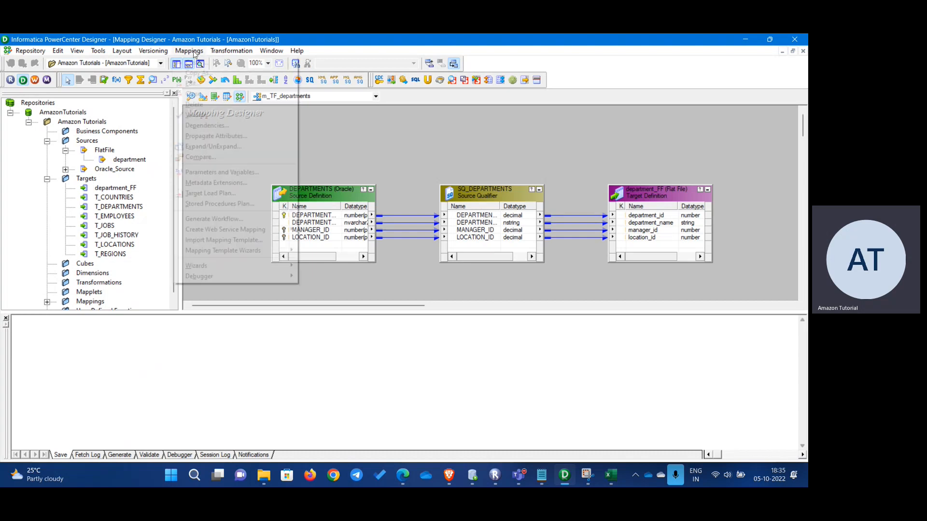
{"action": "left_click", "coordinate": [199, 61]}
{"action": "type", "text": "m_FT"}
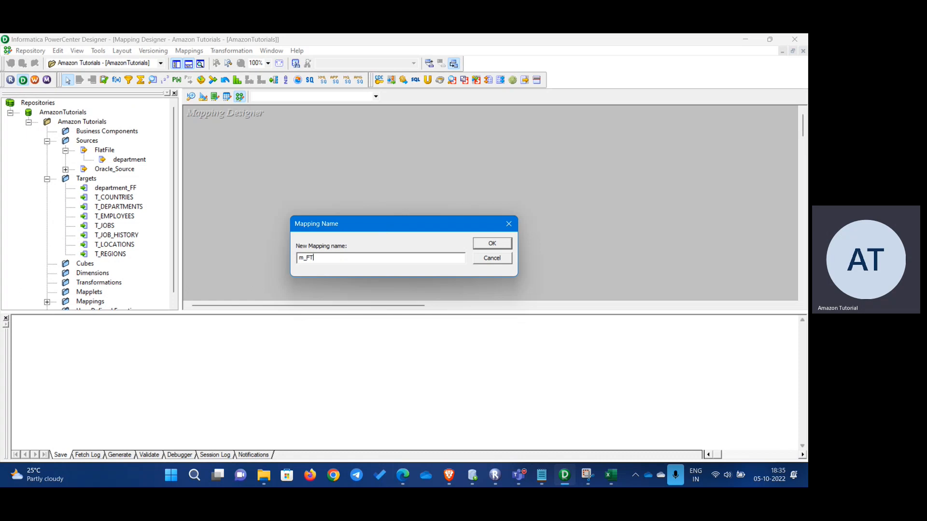
{"action": "type", "text": "_dea"}
{"action": "type", "text": "artments"}
{"action": "left_click", "coordinate": [492, 244]}
Step: Add the department flat file source and the T_DEPARTMENTS target to the mapping, with the source qualifier between them
{"action": "left_click_drag", "start_coordinate": [129, 159], "coordinate": [270, 164]}
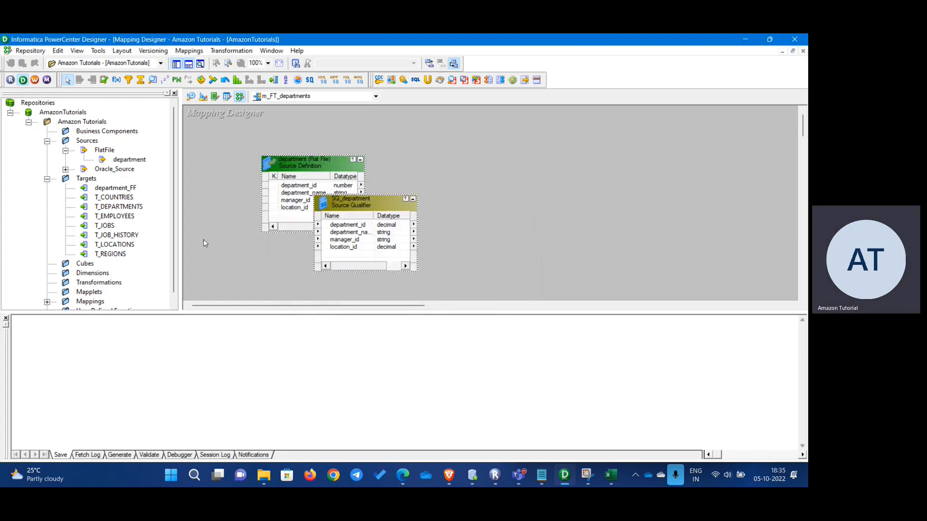
{"action": "left_click_drag", "start_coordinate": [367, 207], "coordinate": [447, 162]}
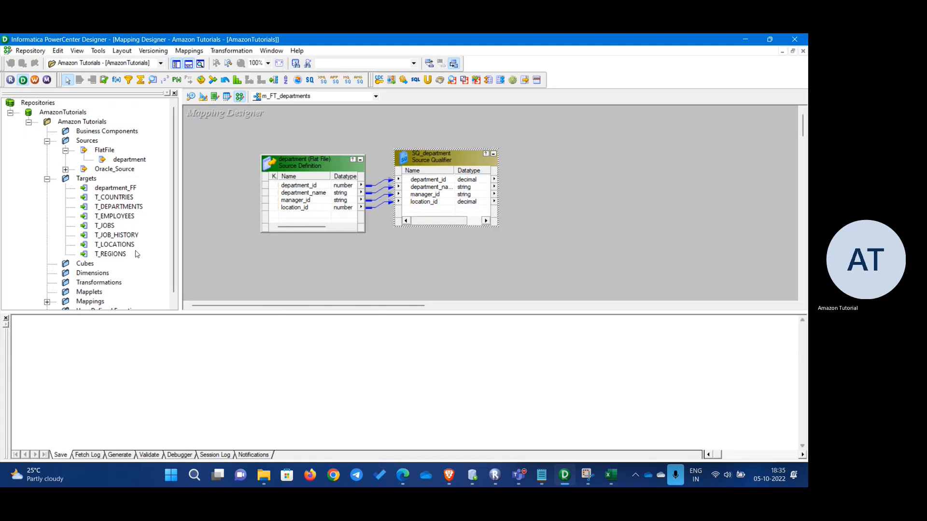
{"action": "left_click", "coordinate": [116, 206]}
{"action": "left_click_drag", "start_coordinate": [117, 207], "coordinate": [586, 176]}
Step: Link all SQ_department ports to the matching T_DEPARTMENTS columns and save the mapping
{"action": "right_click", "coordinate": [430, 179]}
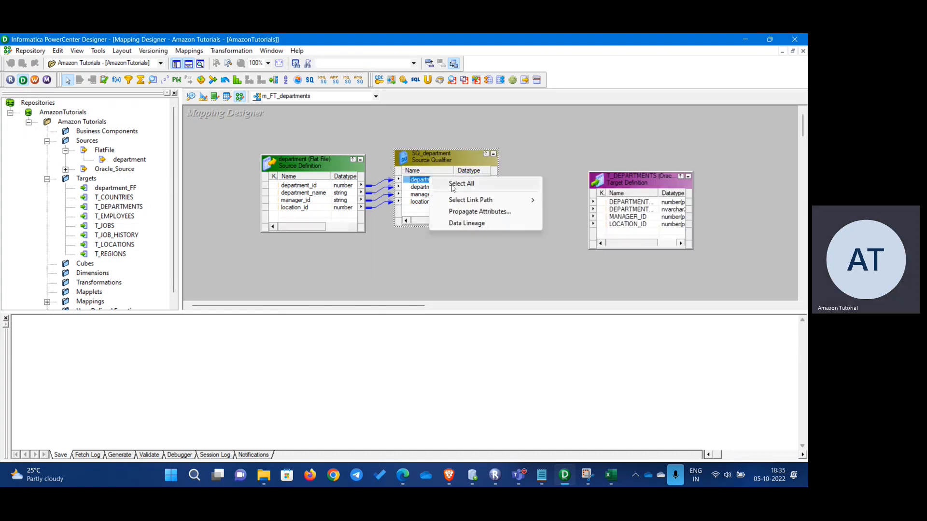
{"action": "left_click", "coordinate": [453, 185]}
{"action": "left_click_drag", "start_coordinate": [413, 187], "coordinate": [614, 203]}
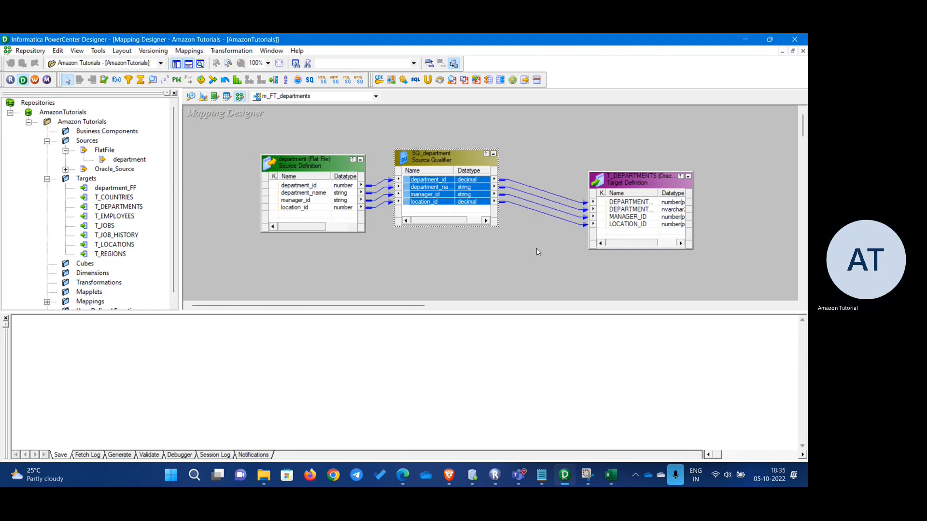
{"action": "key", "text": "ctrl+s"}
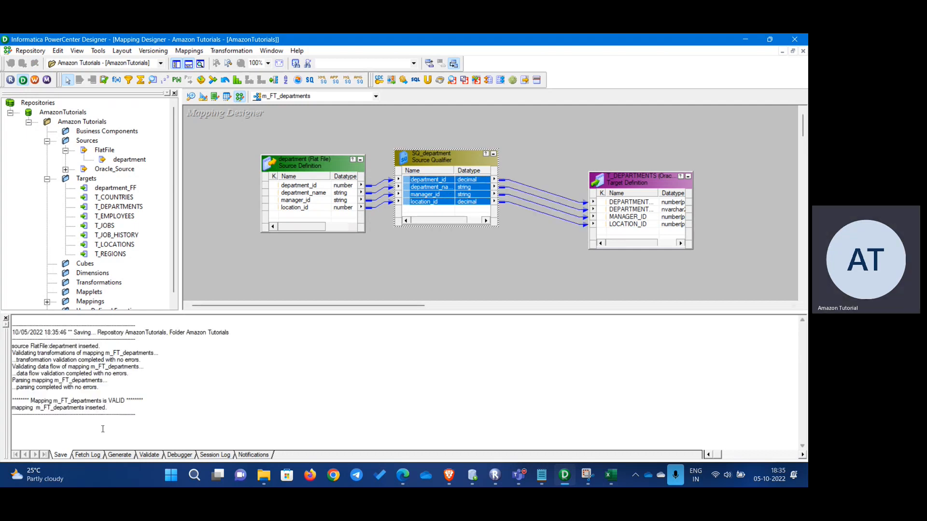
Step: Arrange all objects in the m_FT_departments mapping and save the repository folder again
{"action": "right_click", "coordinate": [510, 272]}
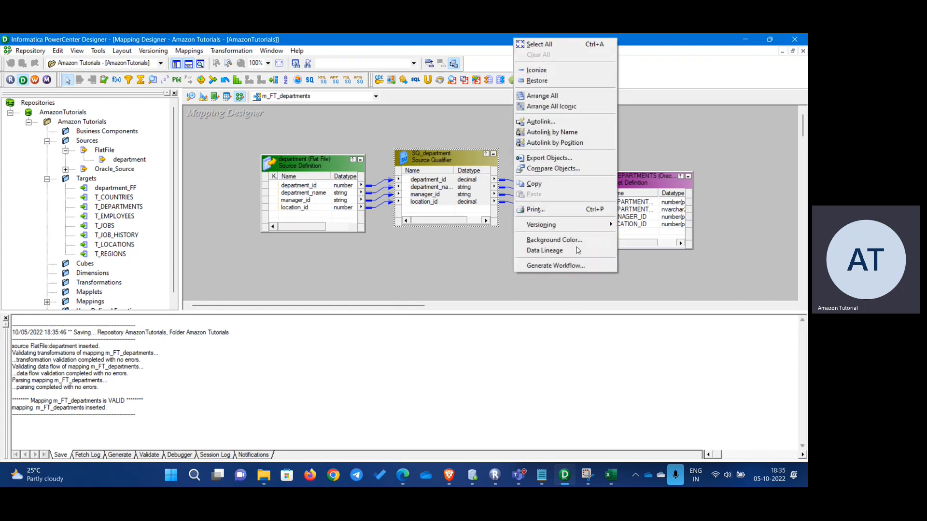
{"action": "left_click", "coordinate": [524, 96]}
{"action": "key", "text": "ctrl+s"}
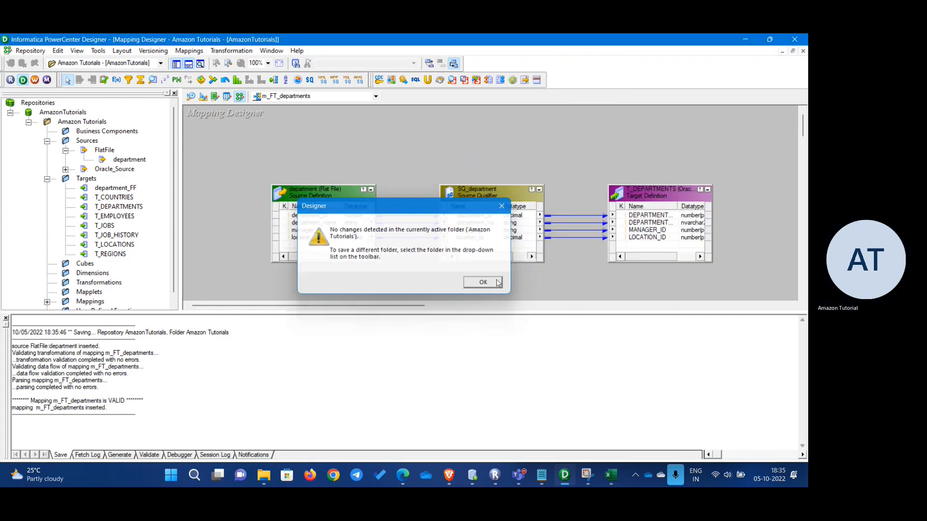
Step: Switch to PowerCenter Workflow Manager and dismiss its startup tip
{"action": "left_click", "coordinate": [482, 282]}
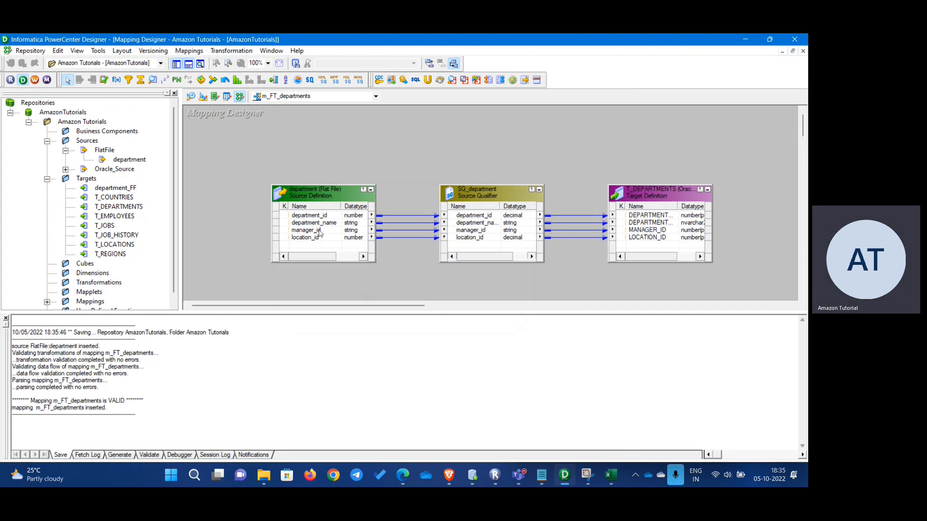
{"action": "left_click", "coordinate": [35, 80]}
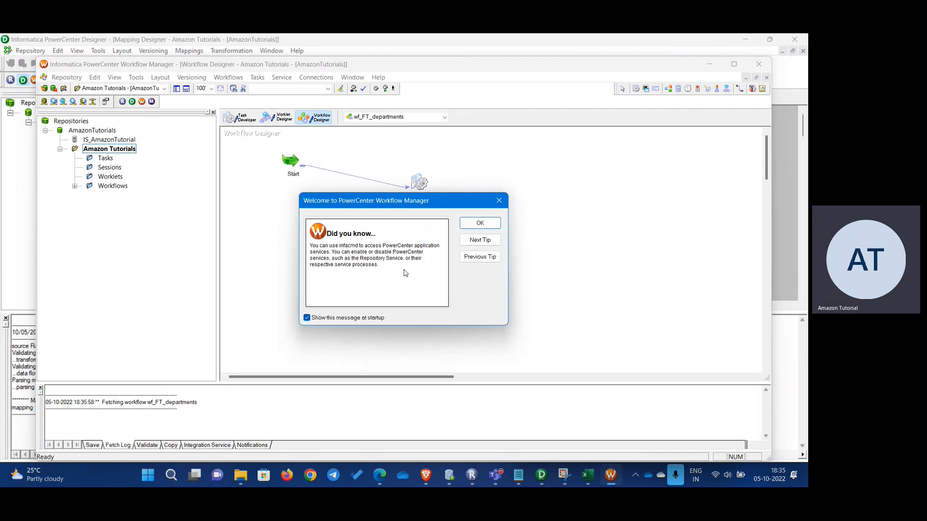
{"action": "left_click", "coordinate": [480, 223]}
Step: Try to create a new workflow named wf_FT_departments
{"action": "left_click", "coordinate": [229, 77]}
{"action": "left_click", "coordinate": [230, 95]}
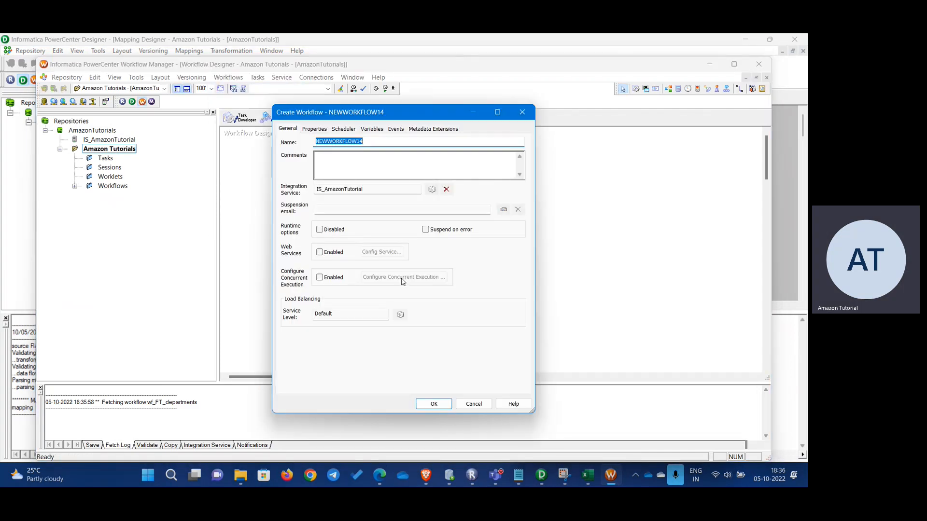
{"action": "type", "text": "wf_FT_departments"}
{"action": "left_click", "coordinate": [434, 404]}
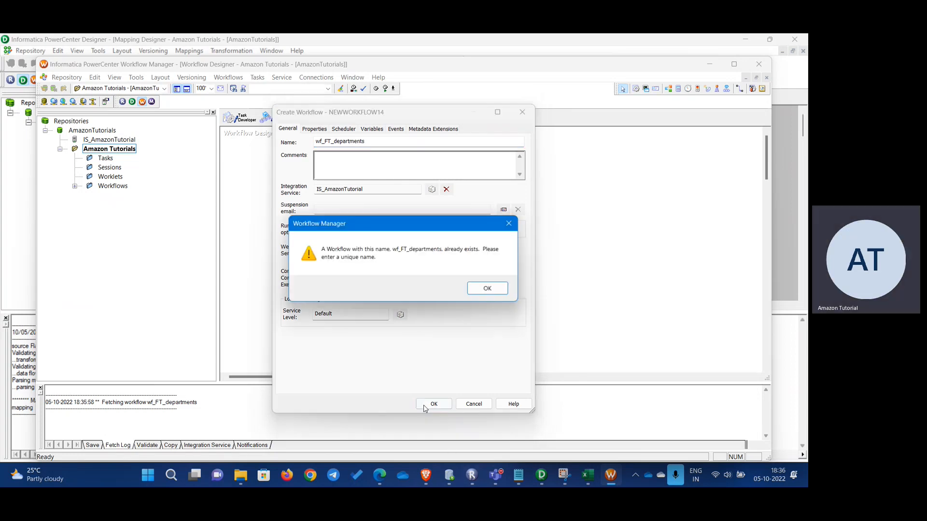
{"action": "left_click", "coordinate": [483, 291]}
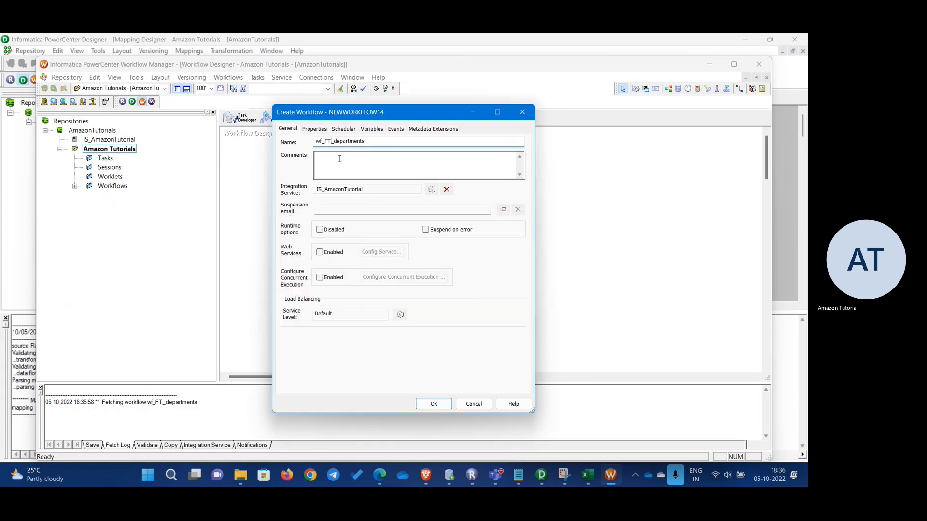
{"action": "key", "text": "shift+Left"}
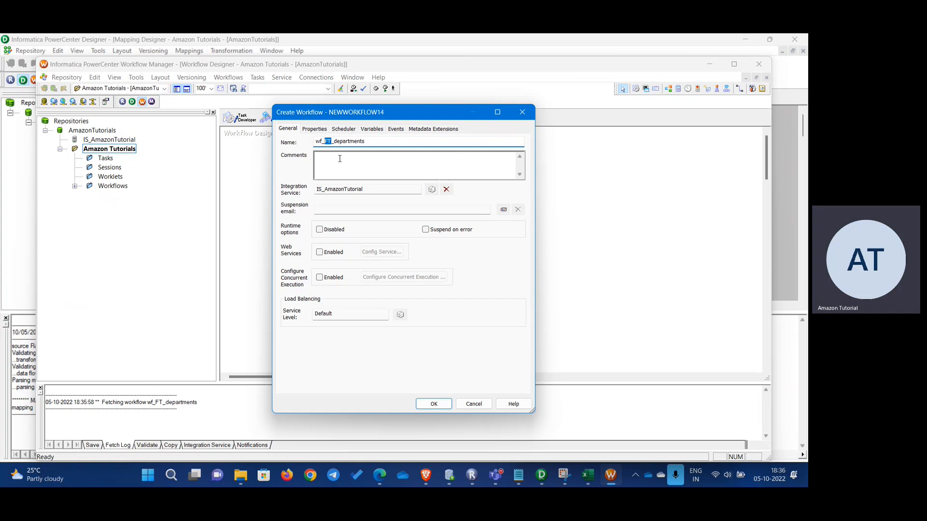
{"action": "left_click", "coordinate": [521, 111]}
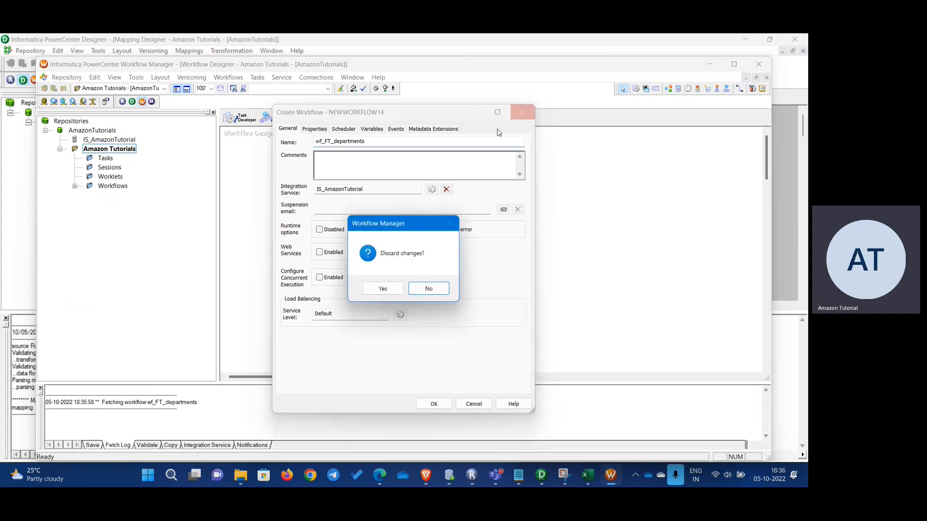
{"action": "left_click", "coordinate": [394, 289]}
Step: Expand the folder's workflows and open the existing wf_FT_departments workflow in the Workflow Designer
{"action": "double_click", "coordinate": [90, 186]}
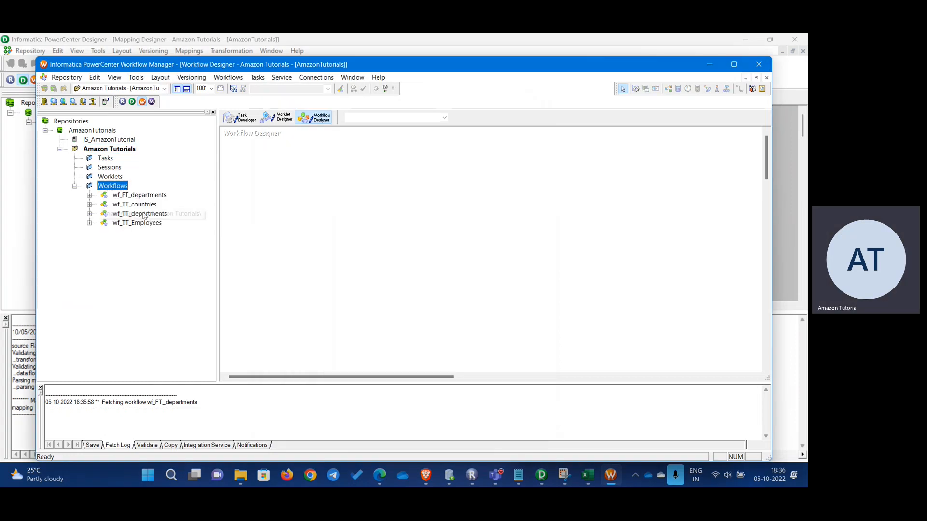
{"action": "left_click", "coordinate": [145, 197]}
{"action": "left_click_drag", "start_coordinate": [145, 198], "coordinate": [291, 198]}
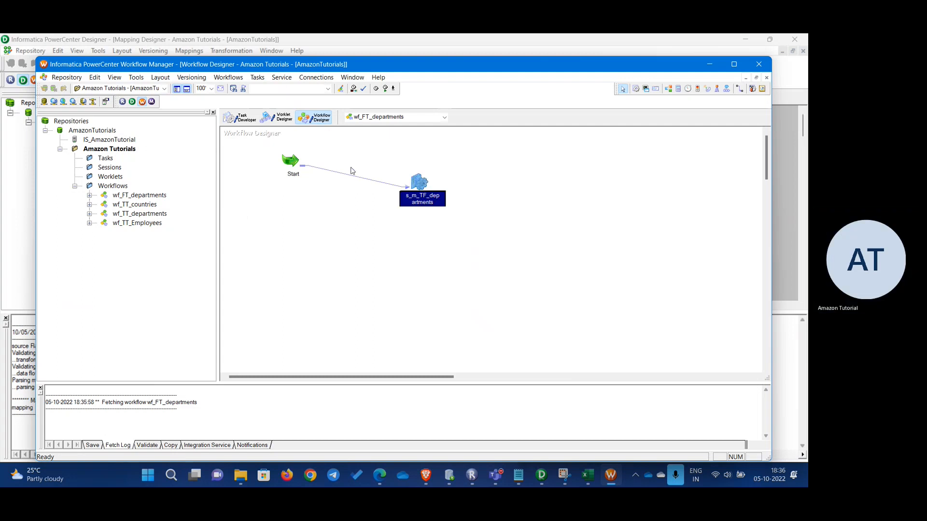
{"action": "left_click", "coordinate": [326, 89]}
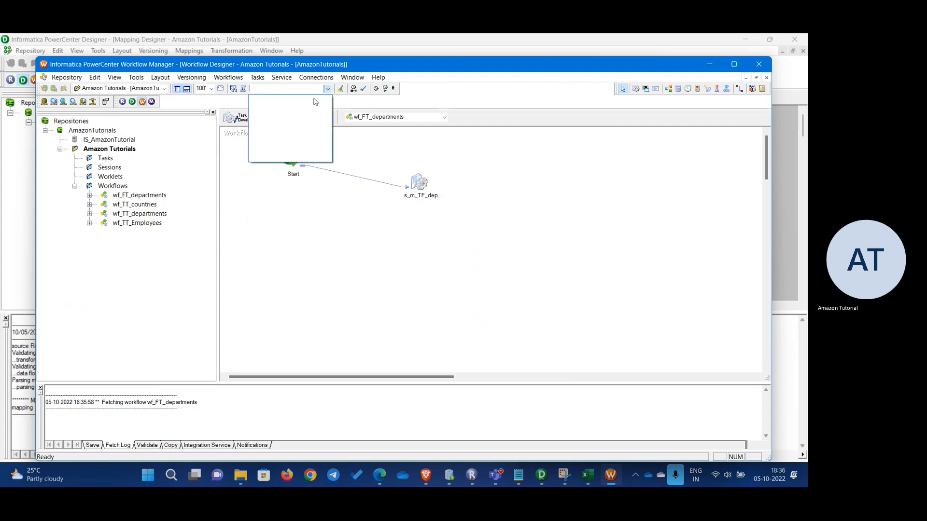
{"action": "left_click", "coordinate": [263, 191]}
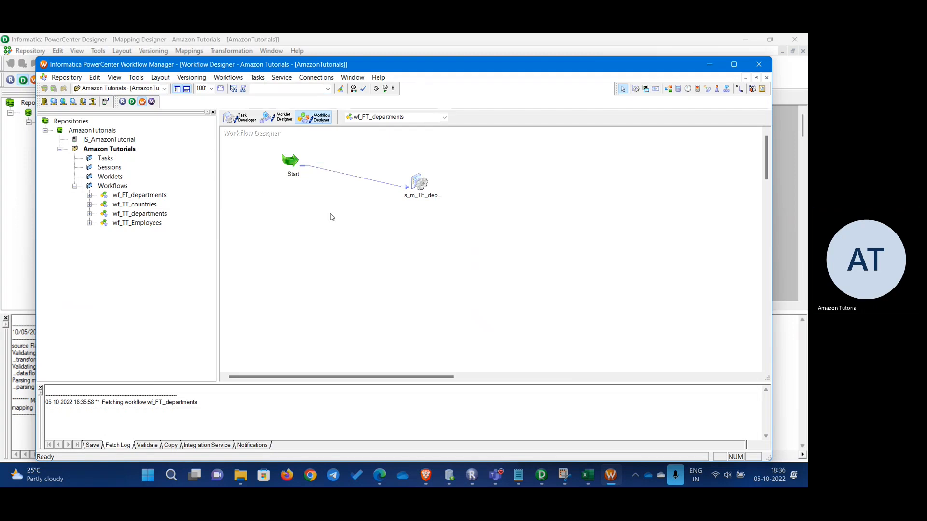
{"action": "left_click", "coordinate": [237, 78]}
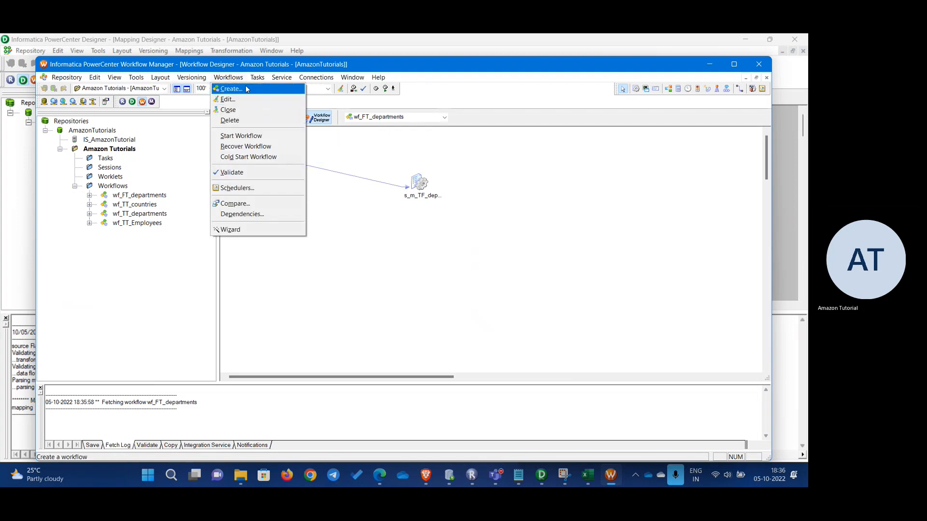
{"action": "left_click", "coordinate": [287, 90]}
{"action": "left_click", "coordinate": [522, 112]}
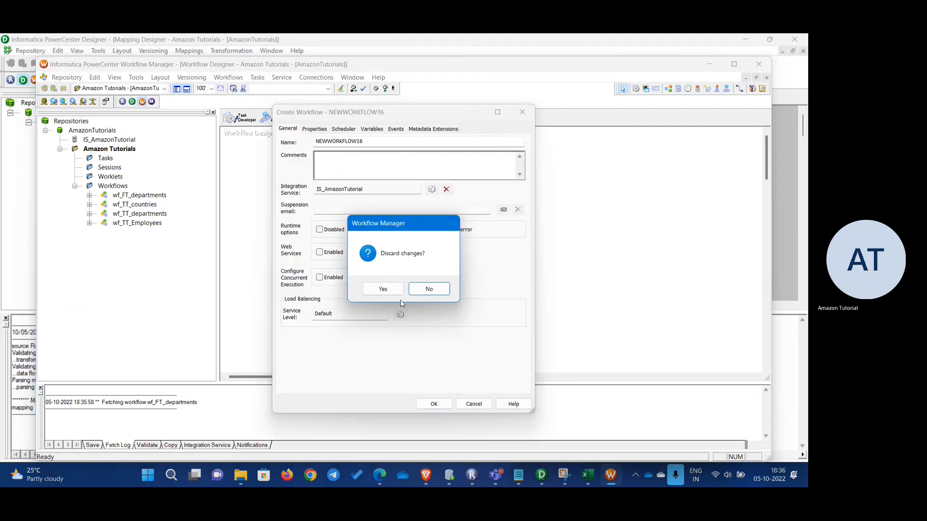
{"action": "left_click", "coordinate": [383, 289]}
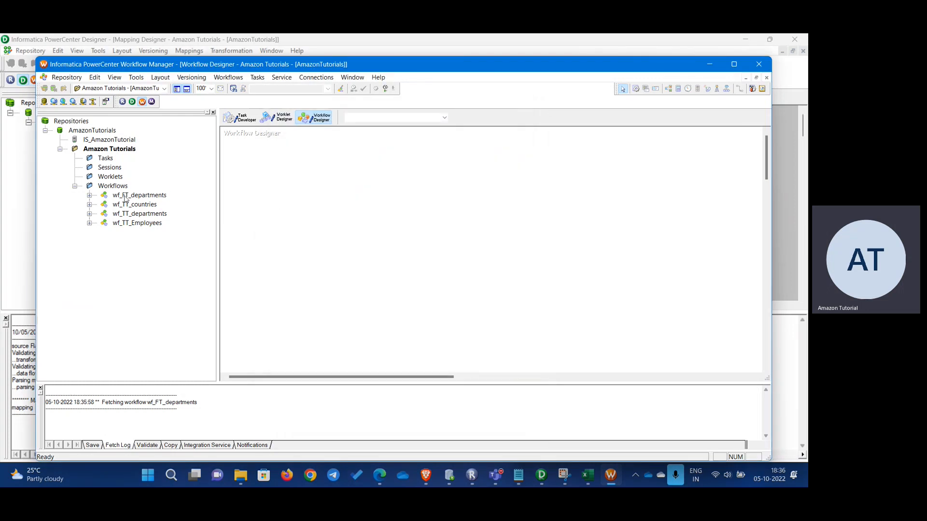
Step: Reopen the existing wf_FT_departments workflow in the Workflow Designer and rename it wf_TF_departments
{"action": "left_click_drag", "start_coordinate": [127, 196], "coordinate": [391, 197]}
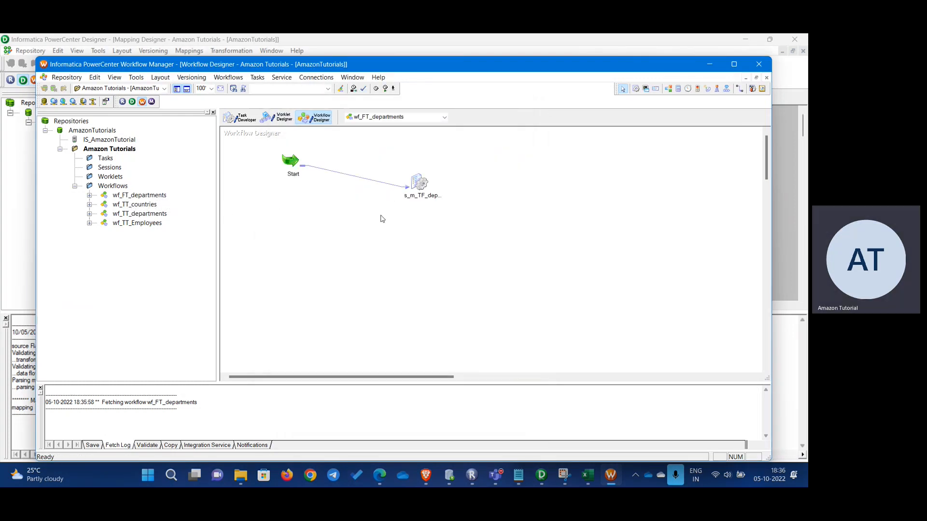
{"action": "left_click", "coordinate": [227, 77]}
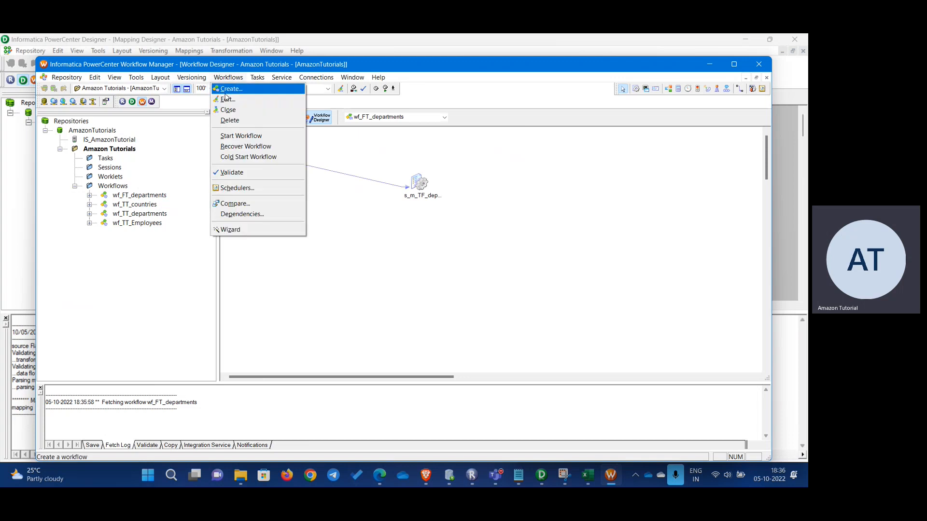
{"action": "left_click", "coordinate": [227, 99]}
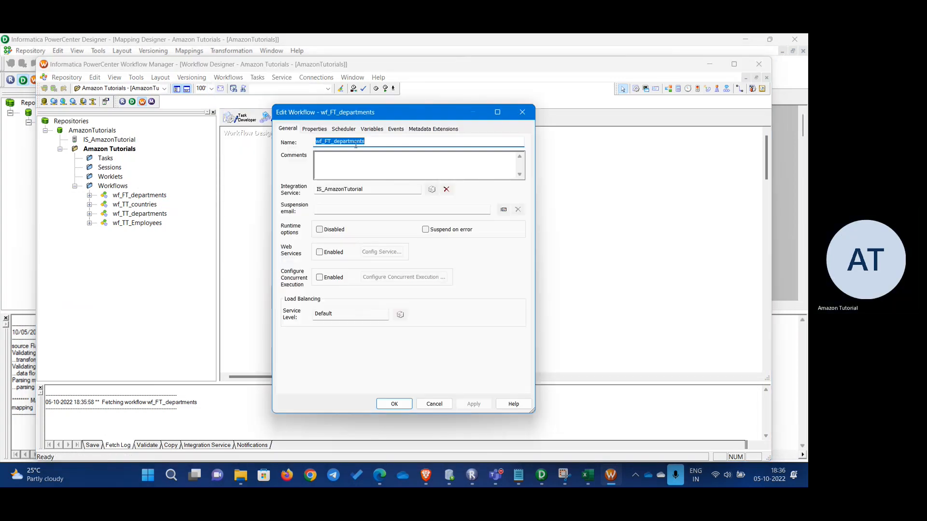
{"action": "left_click", "coordinate": [332, 142]}
{"action": "key", "text": "BackSpace"}
{"action": "key", "text": "BackSpace"}
{"action": "type", "text": "TF"}
{"action": "left_click", "coordinate": [472, 405]}
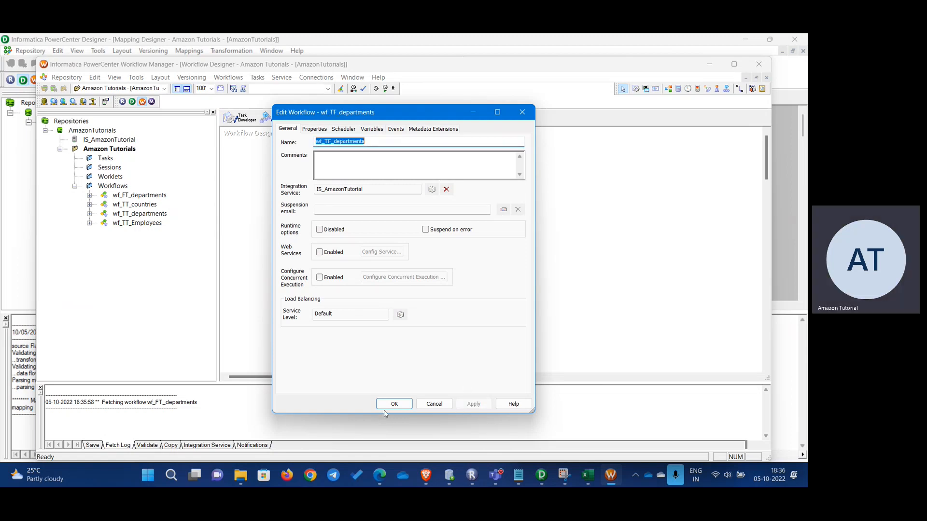
{"action": "left_click", "coordinate": [385, 409]}
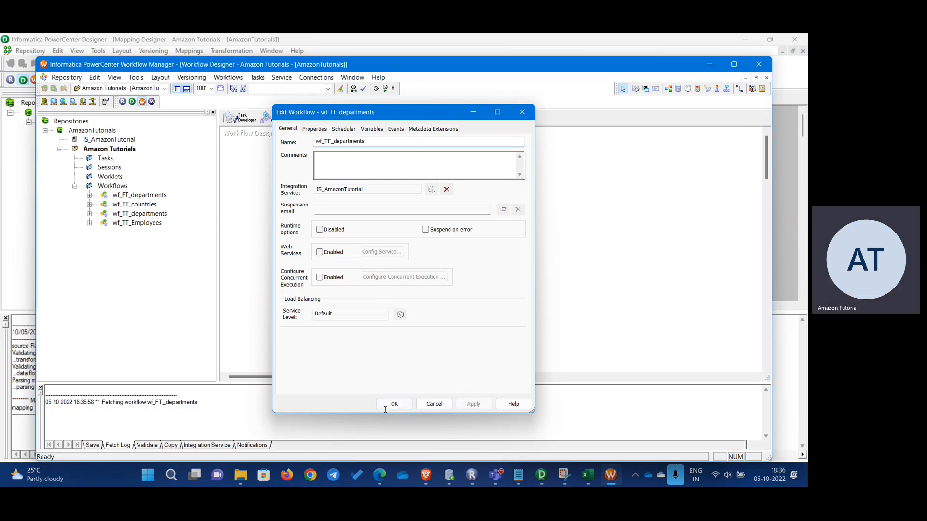
Step: Try again to create a workflow named wf_FT_departments
{"action": "left_click", "coordinate": [228, 78]}
{"action": "left_click", "coordinate": [231, 89]}
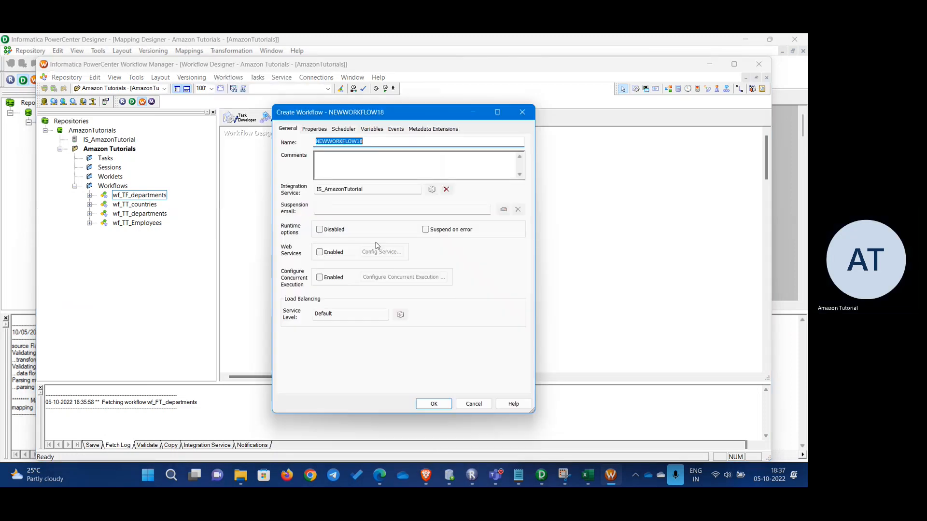
{"action": "type", "text": "wf_FT"}
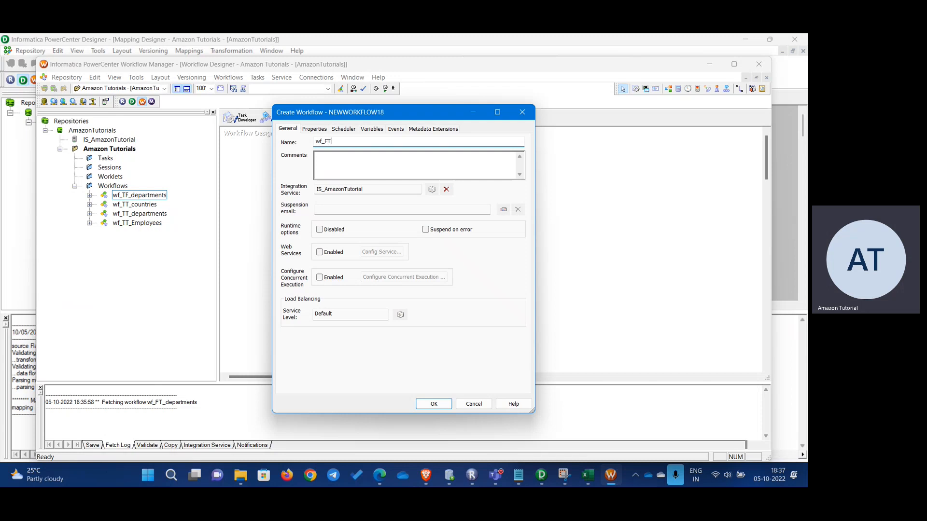
{"action": "type", "text": "_departments"}
{"action": "left_click_drag", "start_coordinate": [331, 141], "coordinate": [324, 141]}
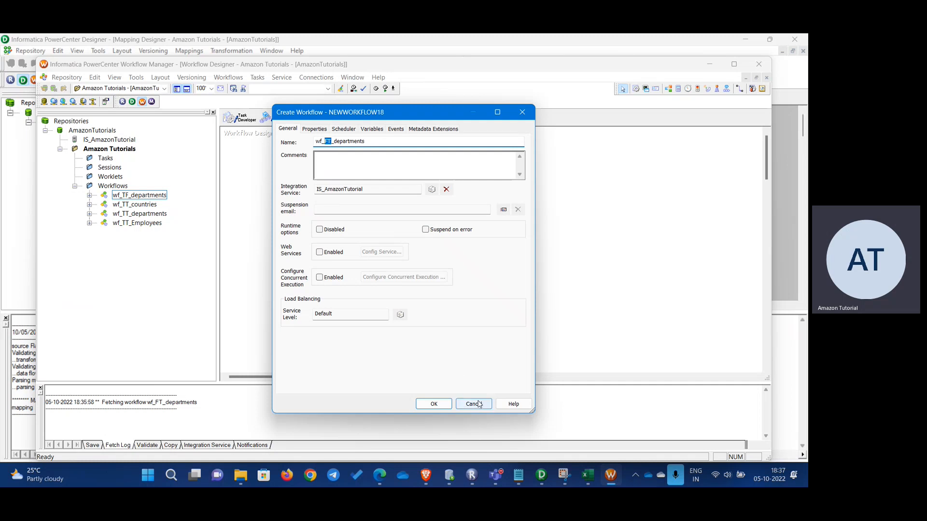
{"action": "left_click", "coordinate": [445, 407]}
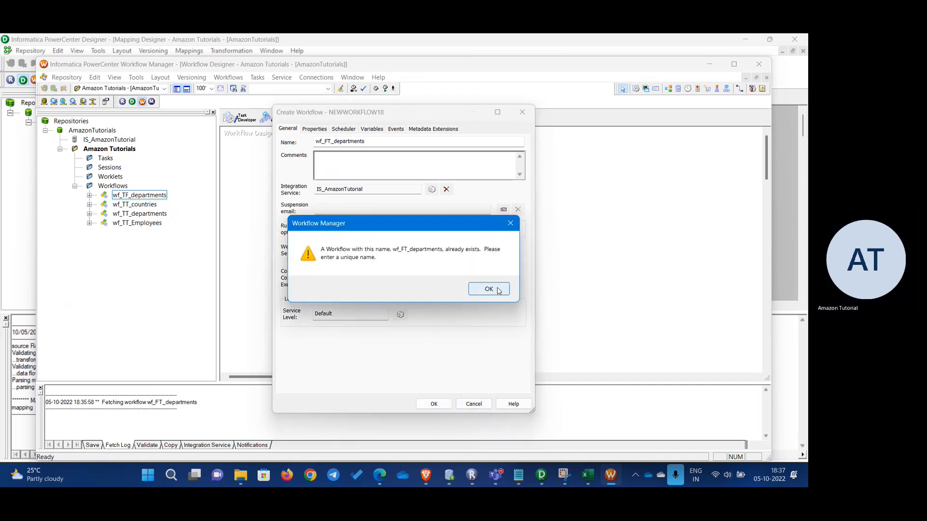
{"action": "left_click", "coordinate": [496, 294]}
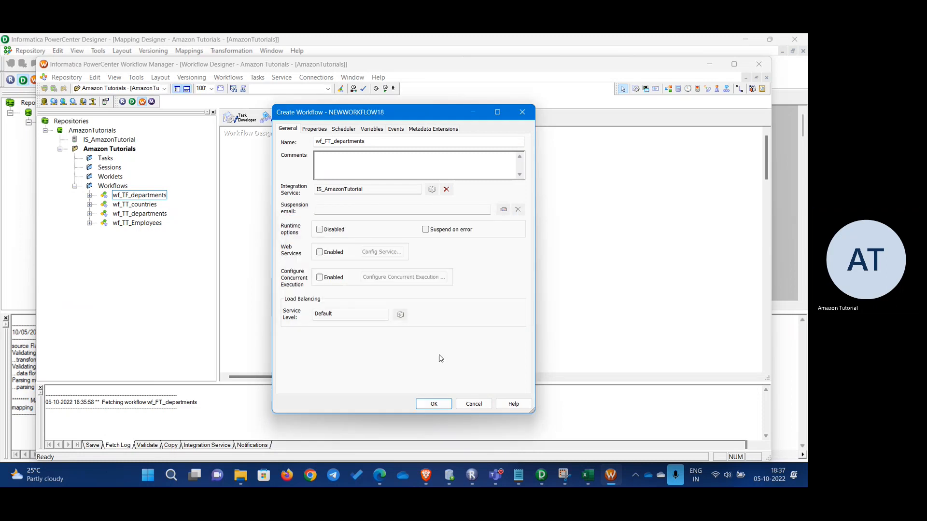
{"action": "left_click", "coordinate": [477, 408]}
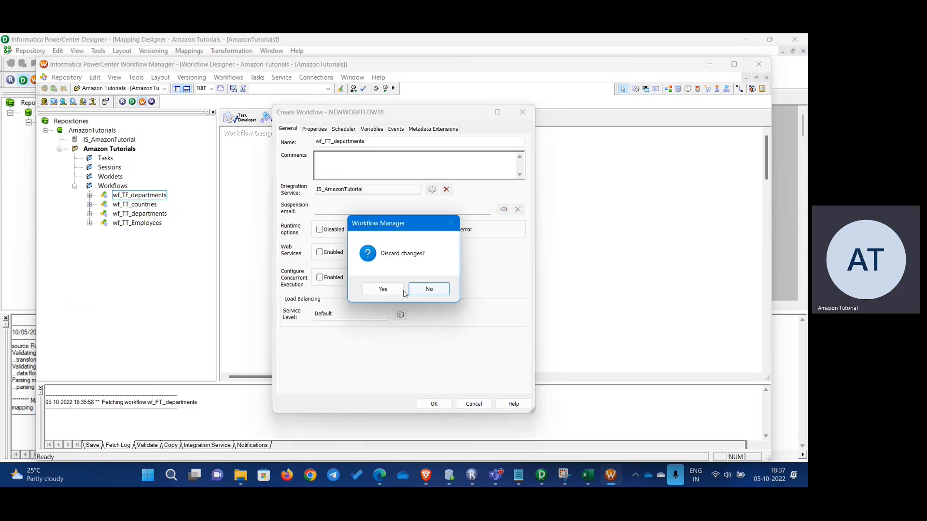
{"action": "left_click", "coordinate": [384, 289]}
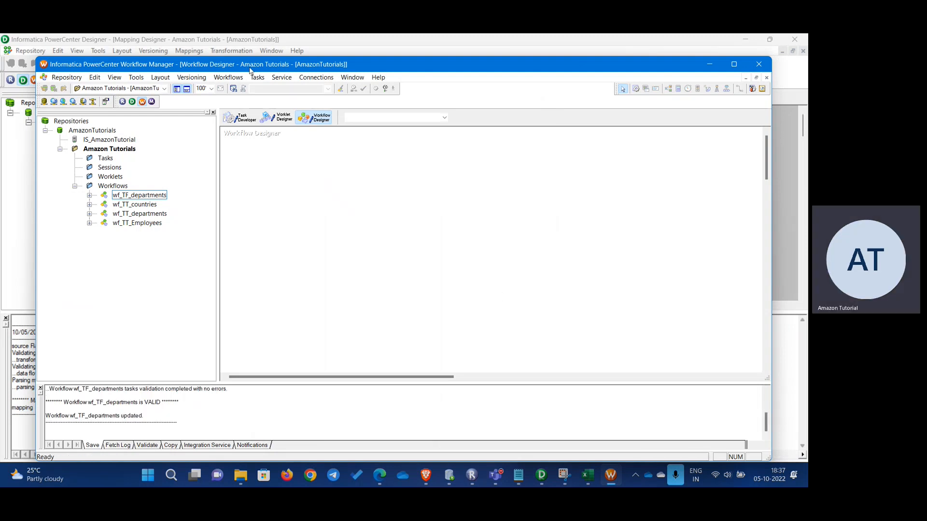
Step: Create a new workflow named wf_FT_departments on the IS_AmazonTutorial integration service
{"action": "left_click", "coordinate": [229, 78]}
{"action": "left_click", "coordinate": [238, 90]}
{"action": "type", "text": "wf_FT_"}
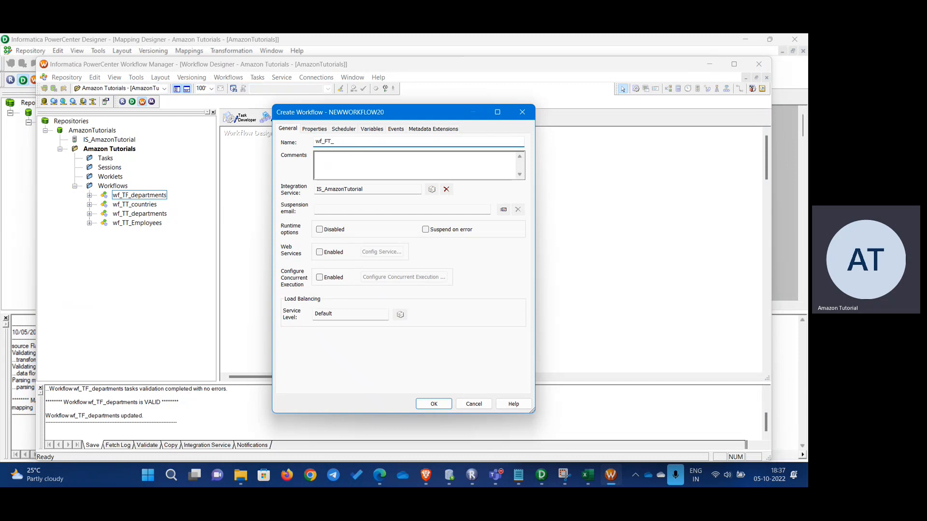
{"action": "type", "text": "departments"}
{"action": "left_click", "coordinate": [433, 404]}
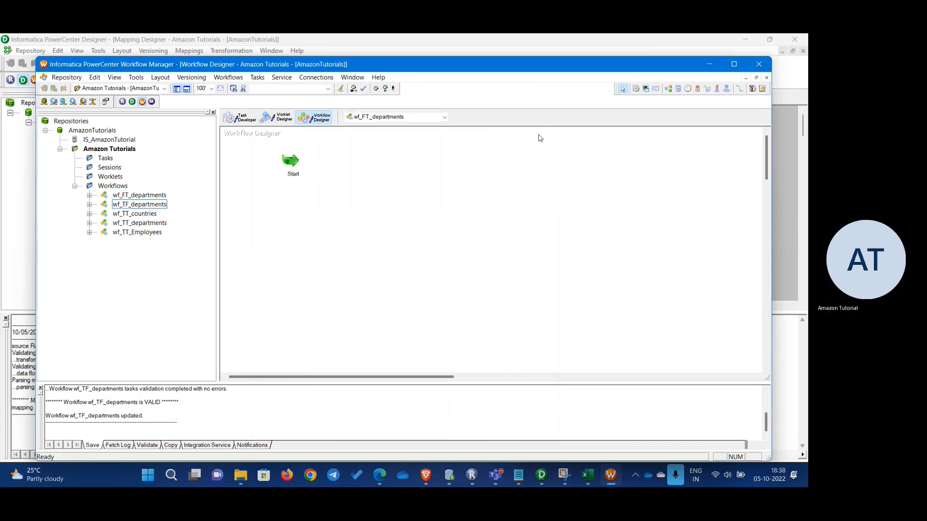
Step: Add a session task for the m_FT_departments mapping to the workflow and link the Start task to it
{"action": "left_click", "coordinate": [637, 90]}
{"action": "left_click", "coordinate": [419, 182]}
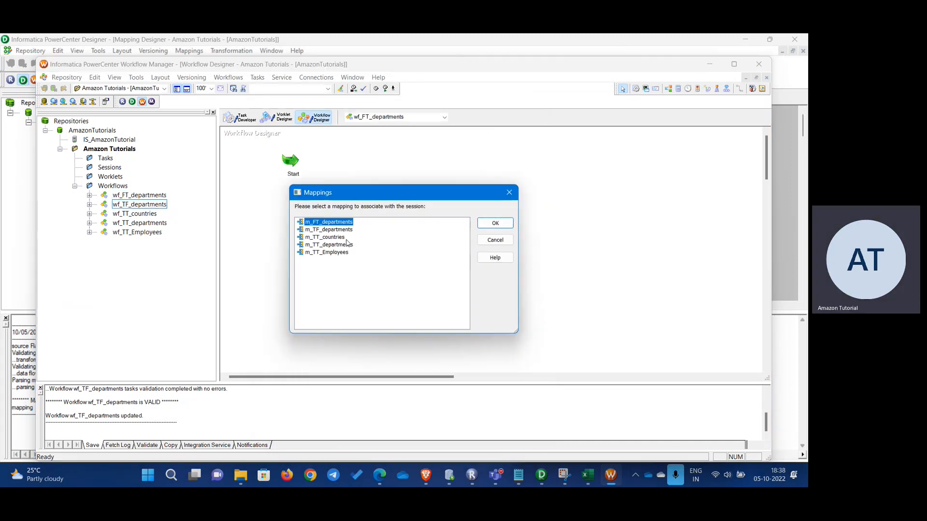
{"action": "left_click", "coordinate": [495, 223]}
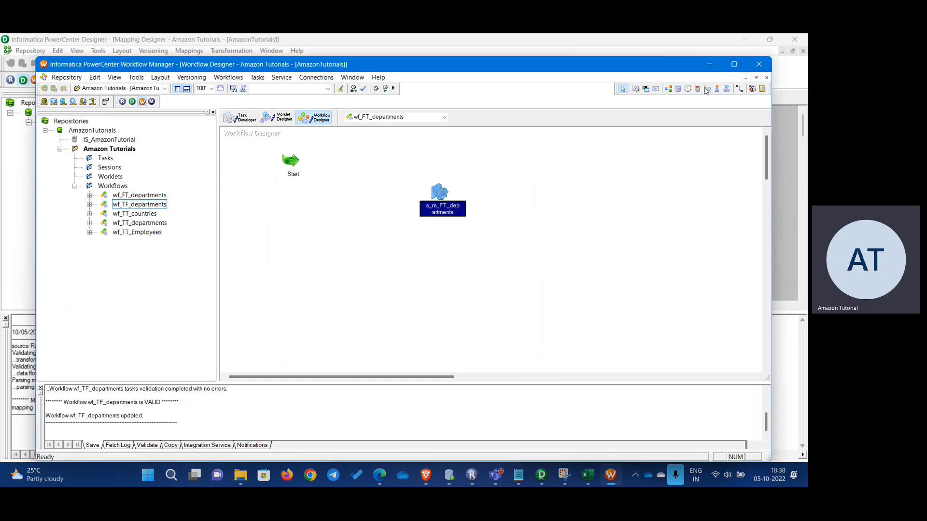
{"action": "left_click", "coordinate": [739, 89]}
{"action": "left_click_drag", "start_coordinate": [291, 161], "coordinate": [440, 193]}
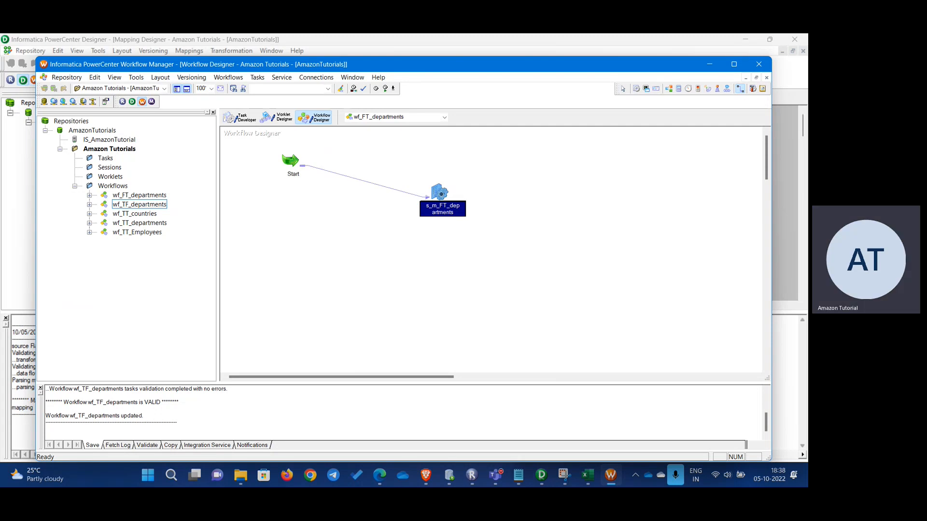
Step: Open the s_m_FT_departments session for editing and bring up the mapping settings of its SQ_department source
{"action": "double_click", "coordinate": [441, 194]}
{"action": "left_click", "coordinate": [342, 124]}
{"action": "scroll", "coordinate": [423, 307], "scroll_direction": "down", "scroll_amount": 3}
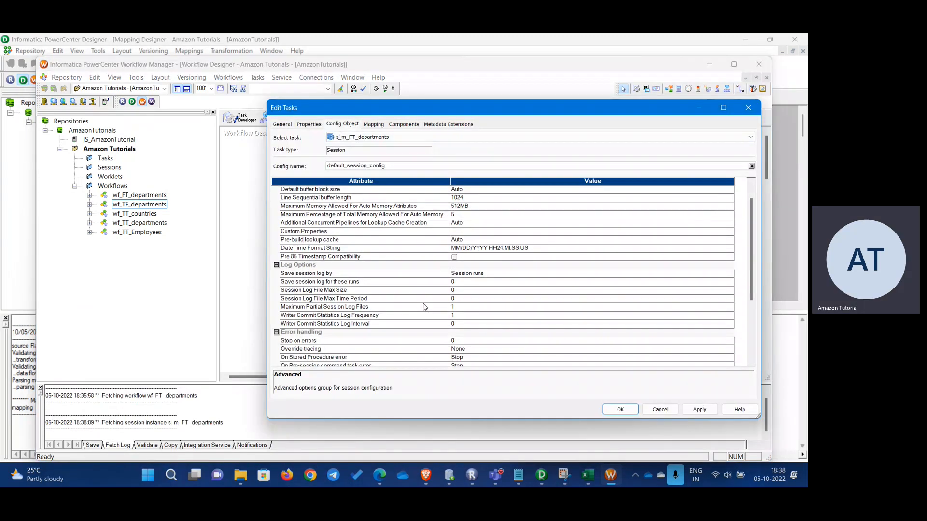
{"action": "left_click", "coordinate": [374, 124]}
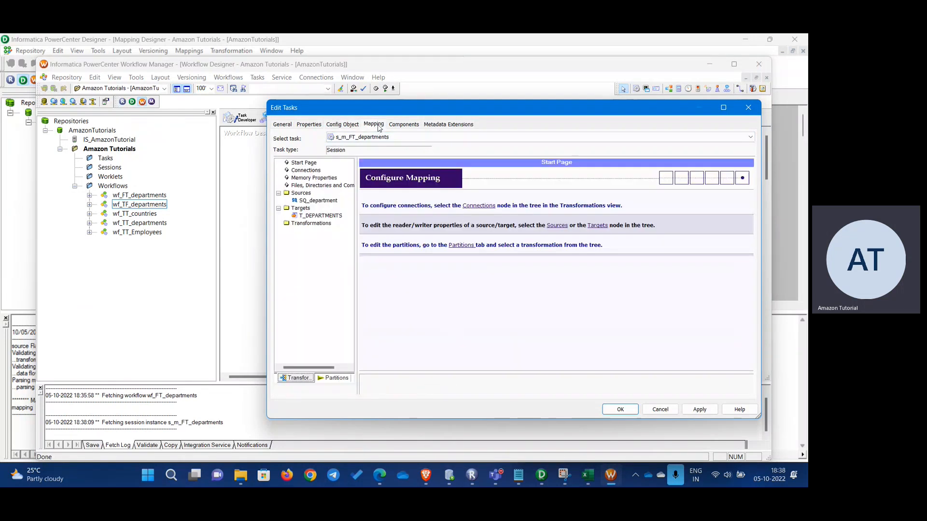
{"action": "left_click", "coordinate": [317, 201]}
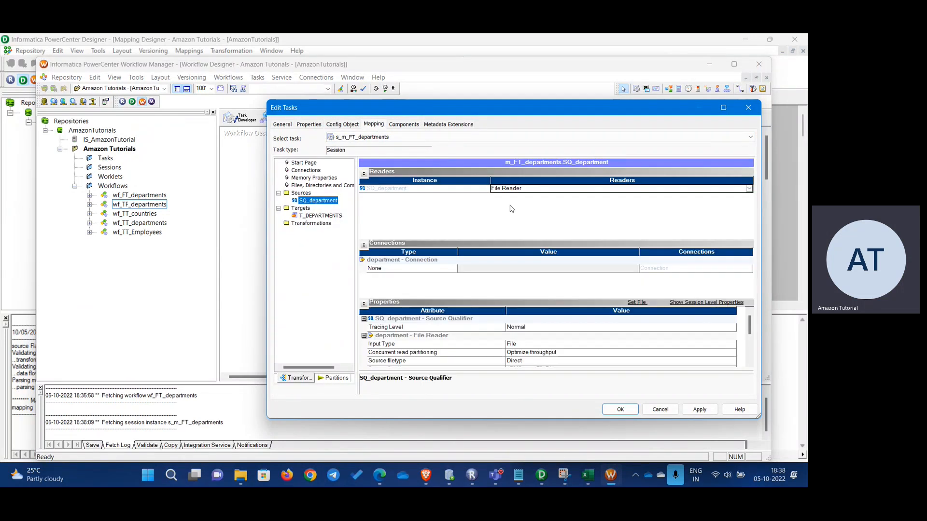
Step: Examine the reader types available for the SQ_department source without changing the selected one
{"action": "left_click", "coordinate": [413, 211]}
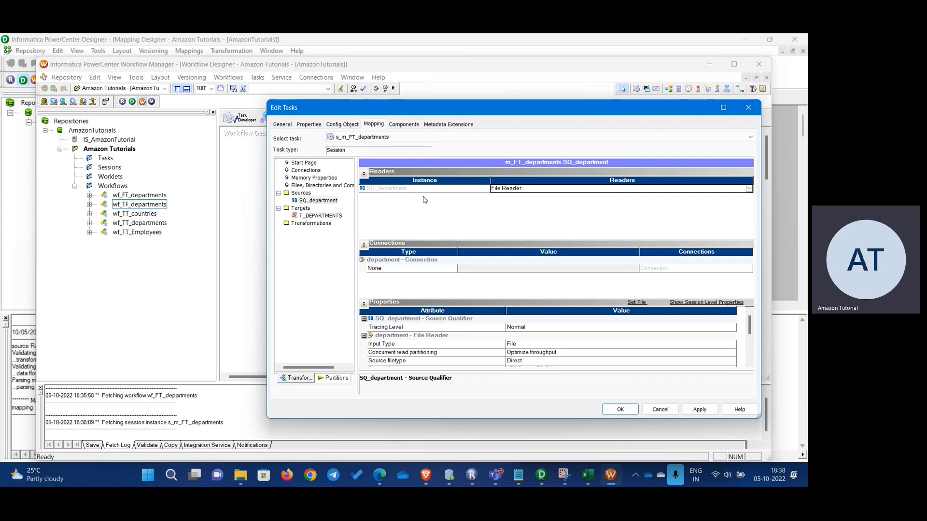
{"action": "left_click", "coordinate": [577, 189]}
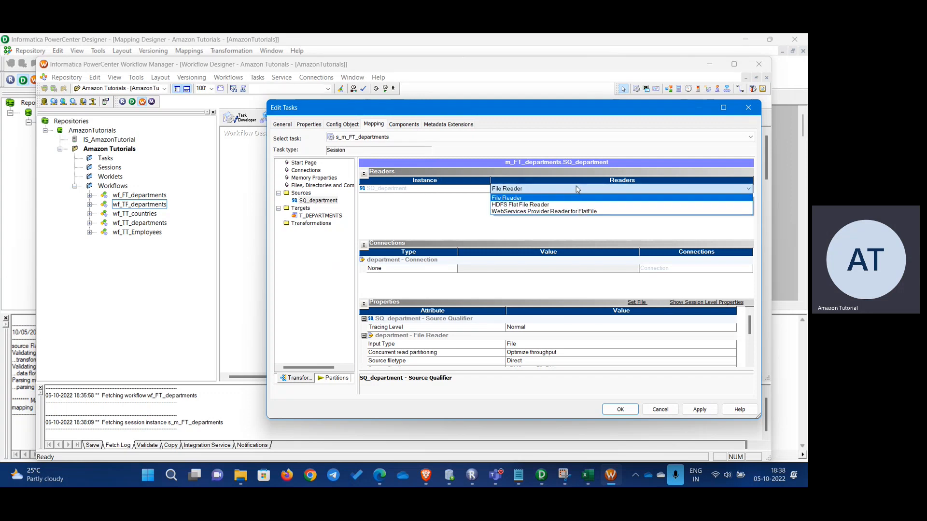
{"action": "left_click", "coordinate": [420, 203]}
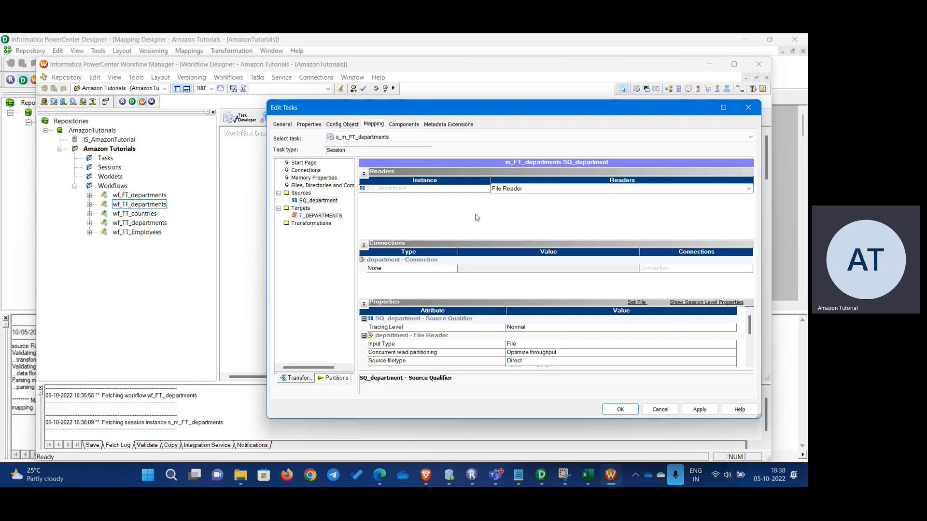
{"action": "left_click", "coordinate": [518, 190]}
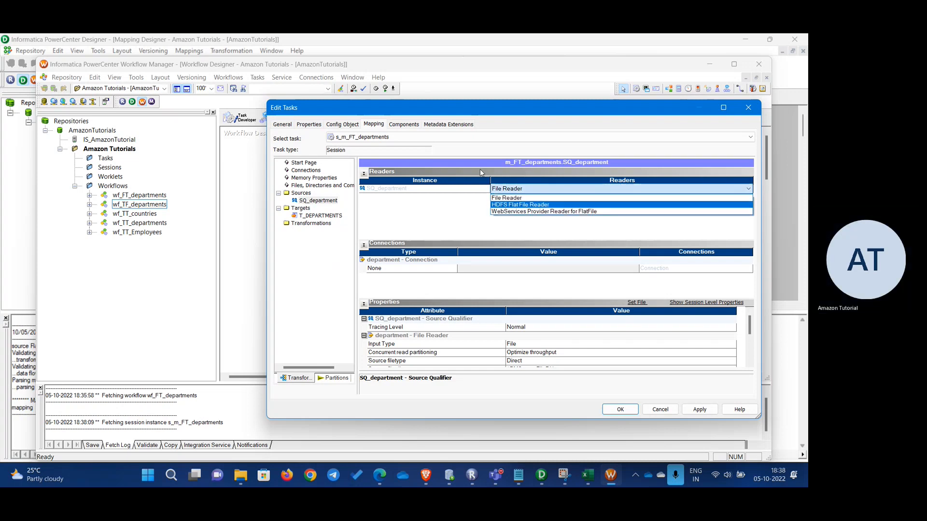
{"action": "left_click", "coordinate": [403, 216]}
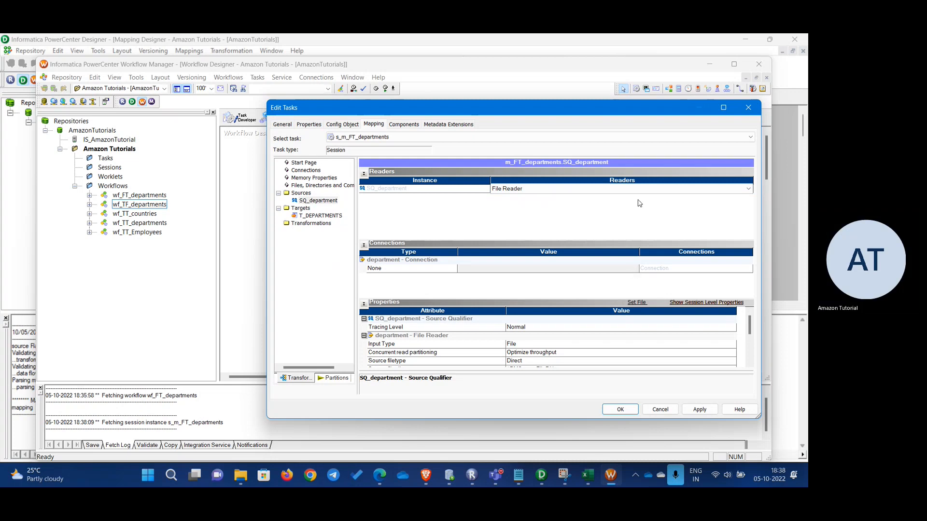
Step: Examine the source file directory and source filename properties of the SQ_department file reader
{"action": "left_click_drag", "start_coordinate": [751, 329], "coordinate": [751, 333]}
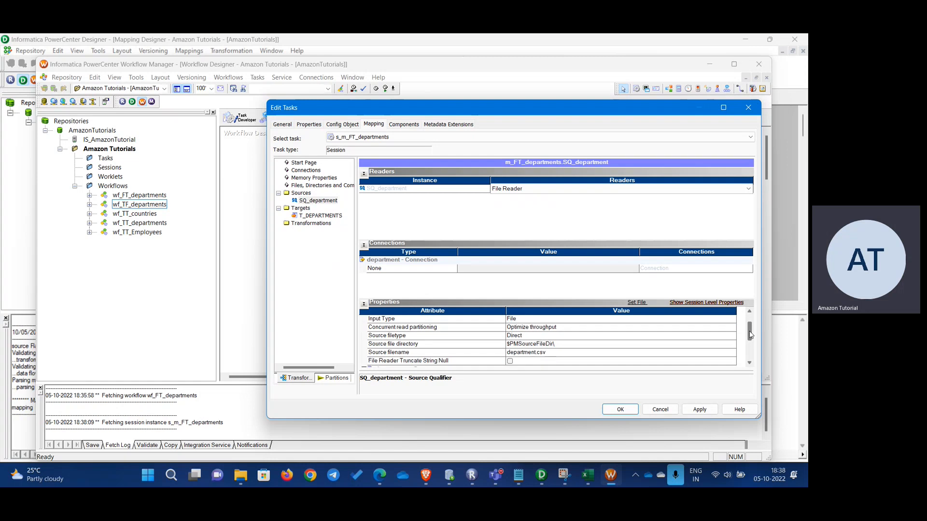
{"action": "left_click", "coordinate": [562, 354]}
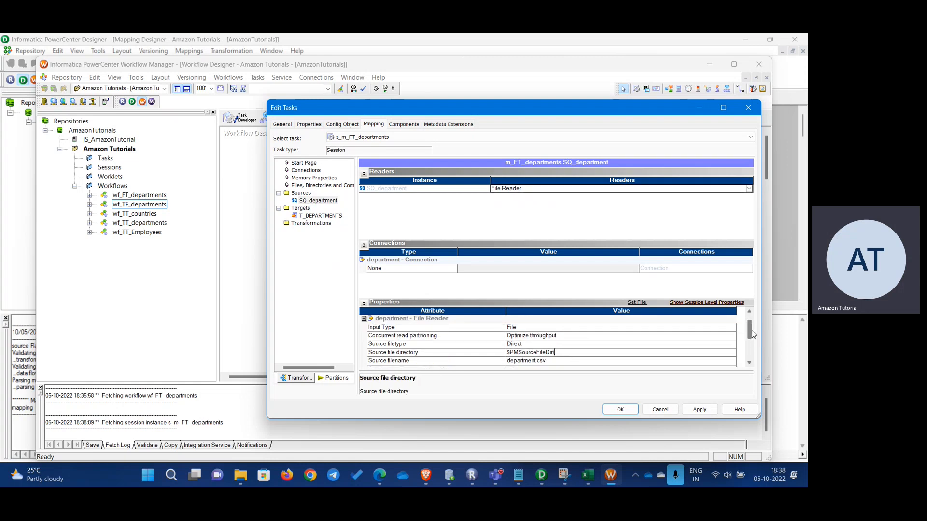
{"action": "left_click_drag", "start_coordinate": [751, 334], "coordinate": [753, 339]}
{"action": "left_click", "coordinate": [555, 353]}
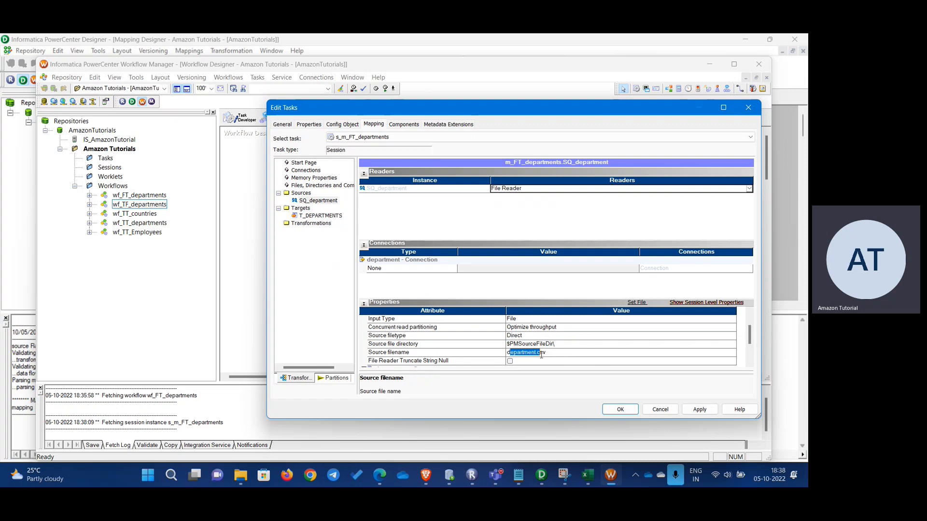
{"action": "left_click", "coordinate": [566, 345]}
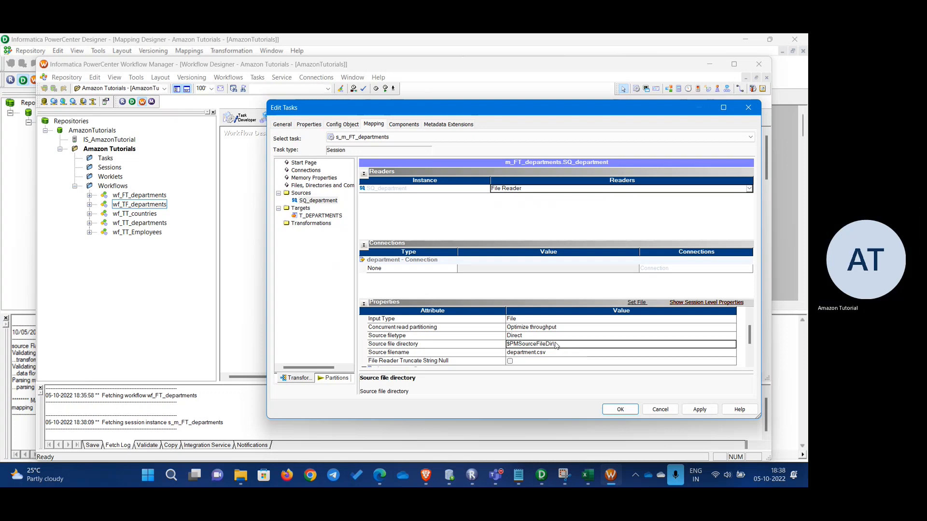
{"action": "left_click", "coordinate": [562, 345]}
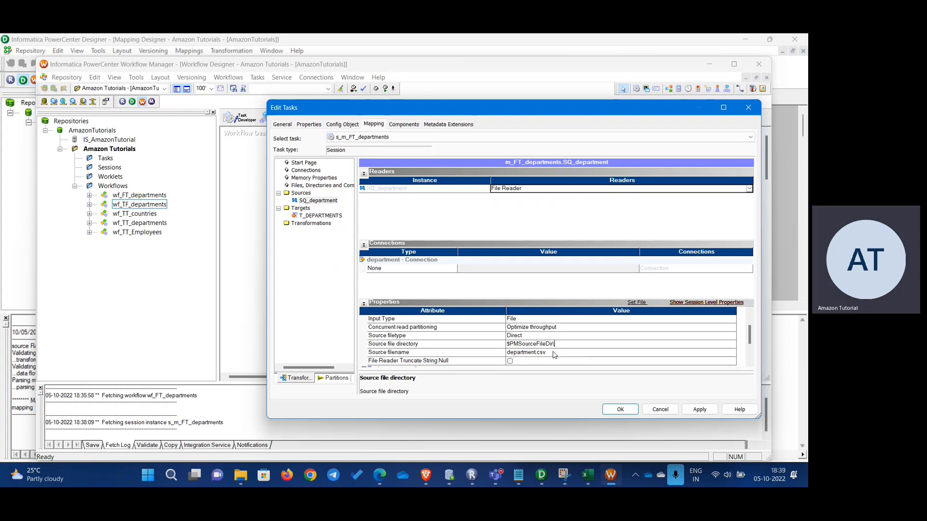
Step: Switch to File Explorer, find the department file in the flatfile folder under SrcFiles, and copy \flatfile from the folder path
{"action": "left_click", "coordinate": [241, 476]}
{"action": "key", "text": "BackSpace"}
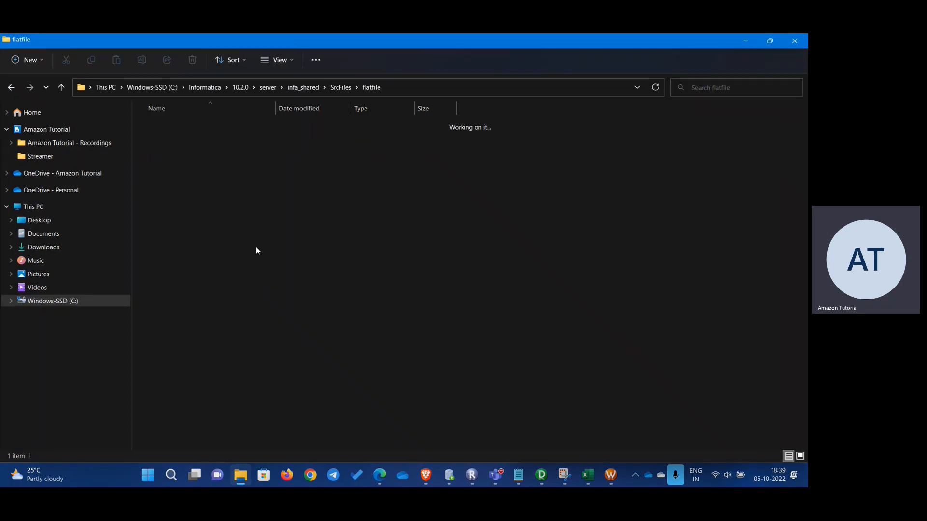
{"action": "left_click", "coordinate": [335, 239]}
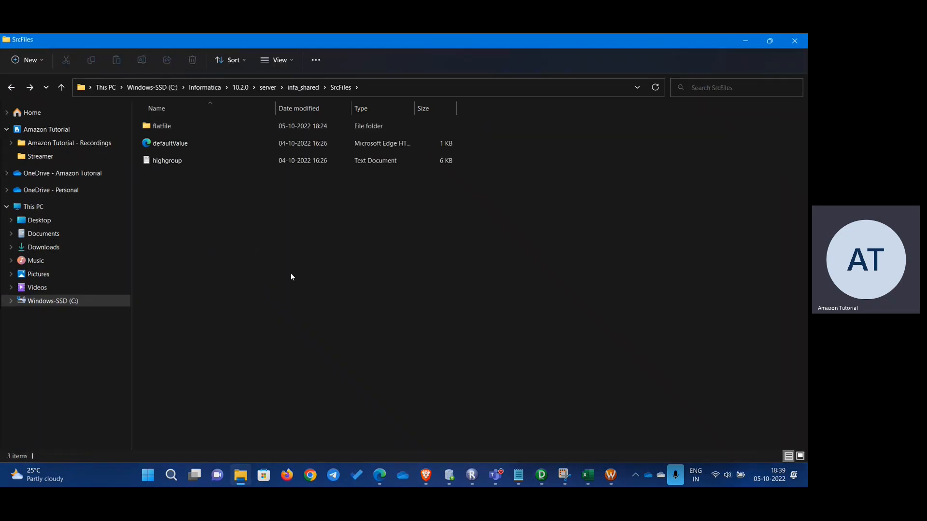
{"action": "key", "text": "alt+Tab"}
{"action": "key", "text": "alt+Tab"}
{"action": "double_click", "coordinate": [170, 126]}
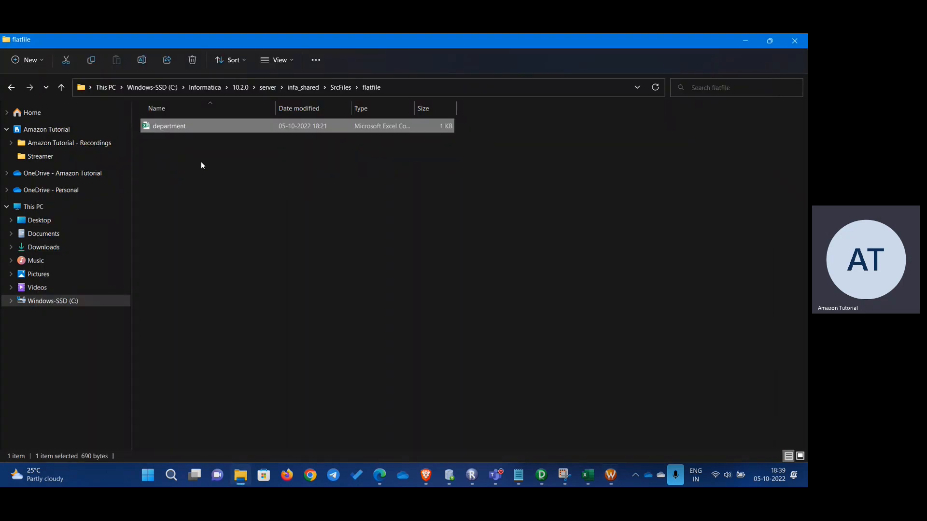
{"action": "left_click", "coordinate": [382, 88]}
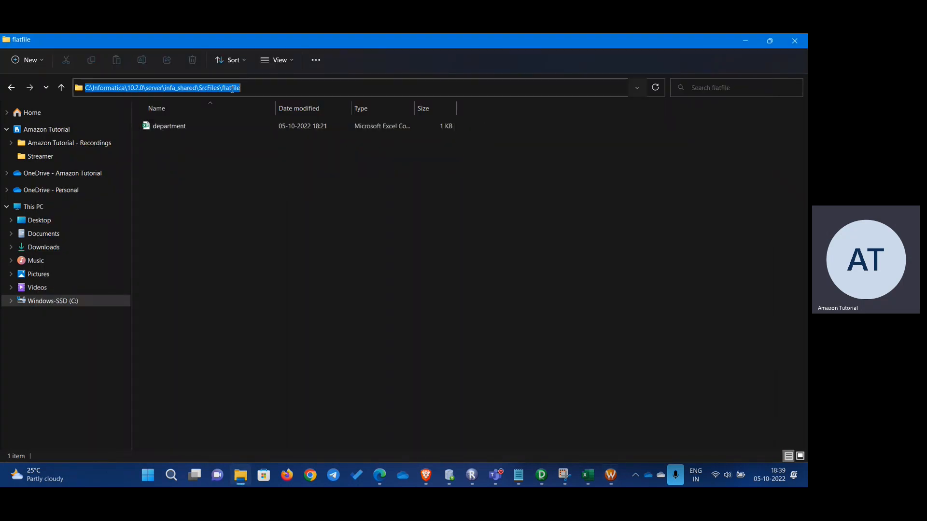
{"action": "double_click", "coordinate": [232, 89]}
{"action": "key", "text": "ctrl+c"}
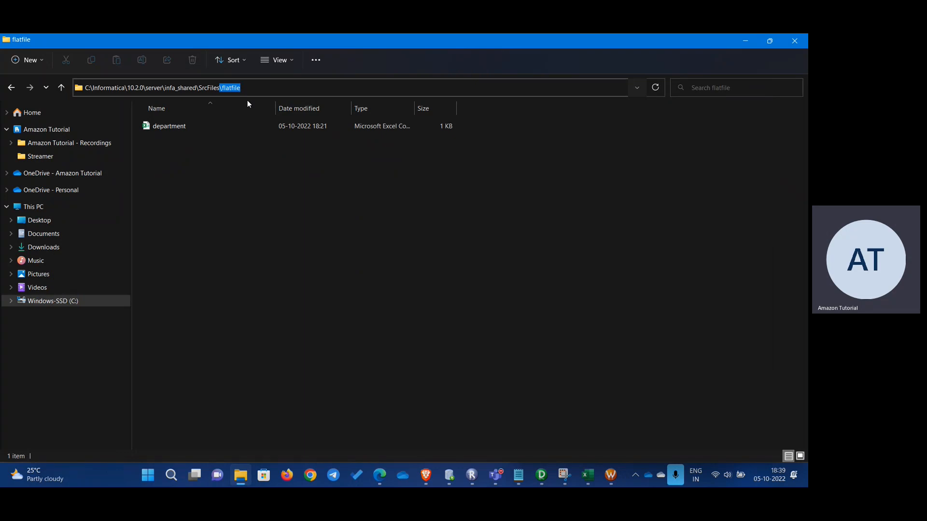
Step: Switch back to Workflow Manager and set the SQ_department source file directory to $PMSourceFileDir\flatfile
{"action": "key", "text": "alt+Tab"}
{"action": "type", "text": "\\"}
{"action": "key", "text": "ctrl+v"}
{"action": "left_click", "coordinate": [564, 353]}
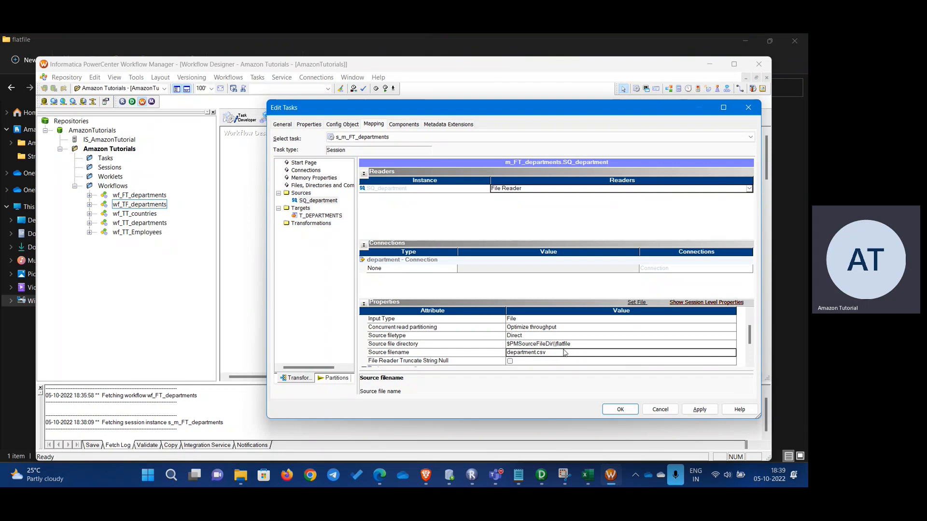
{"action": "double_click", "coordinate": [559, 345]}
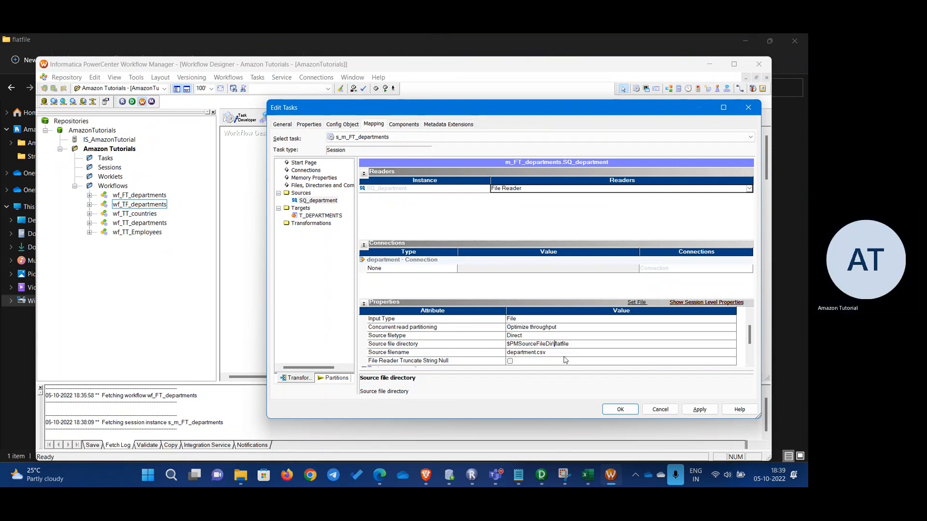
{"action": "left_click", "coordinate": [574, 353]}
Step: Compare the source file directory and filename with the department file's full folder path in File Explorer
{"action": "key", "text": "alt+Tab"}
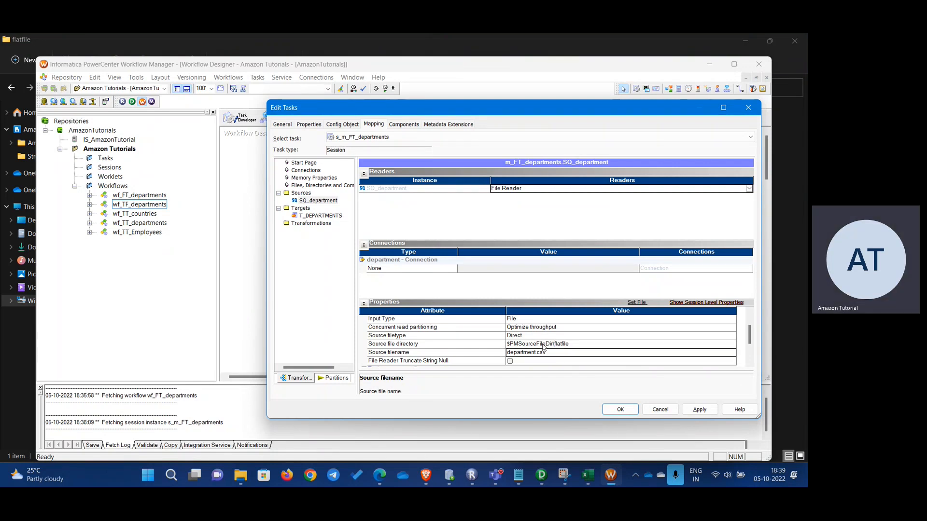
{"action": "left_click", "coordinate": [440, 90]}
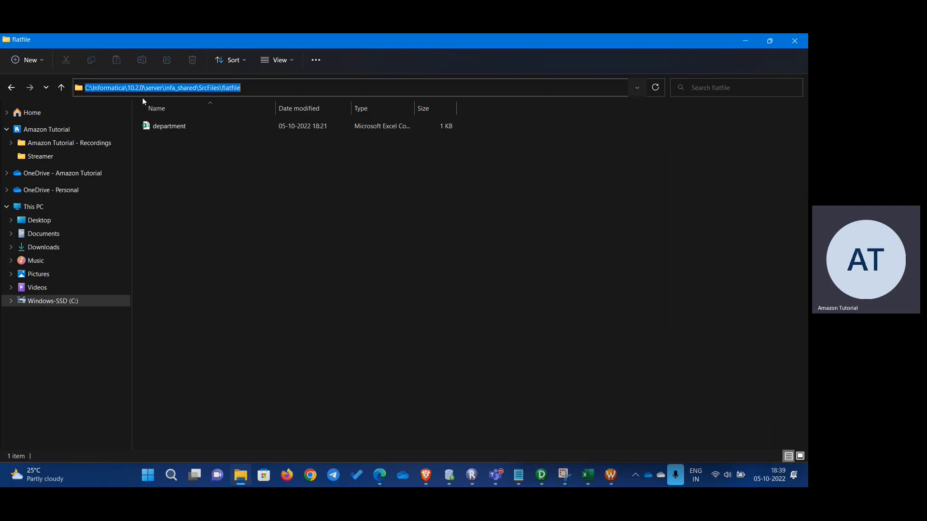
{"action": "key", "text": "alt+Tab"}
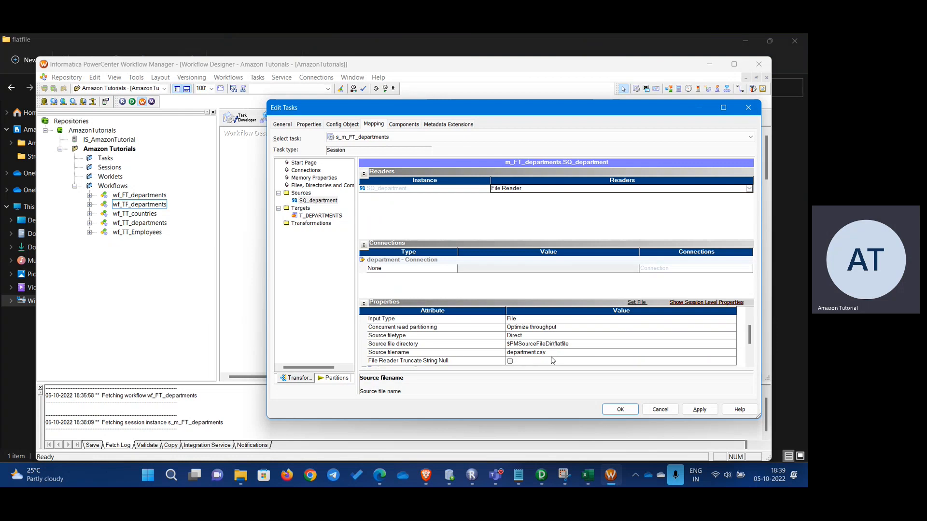
{"action": "key", "text": "alt+Tab"}
{"action": "key", "text": "alt+Tab"}
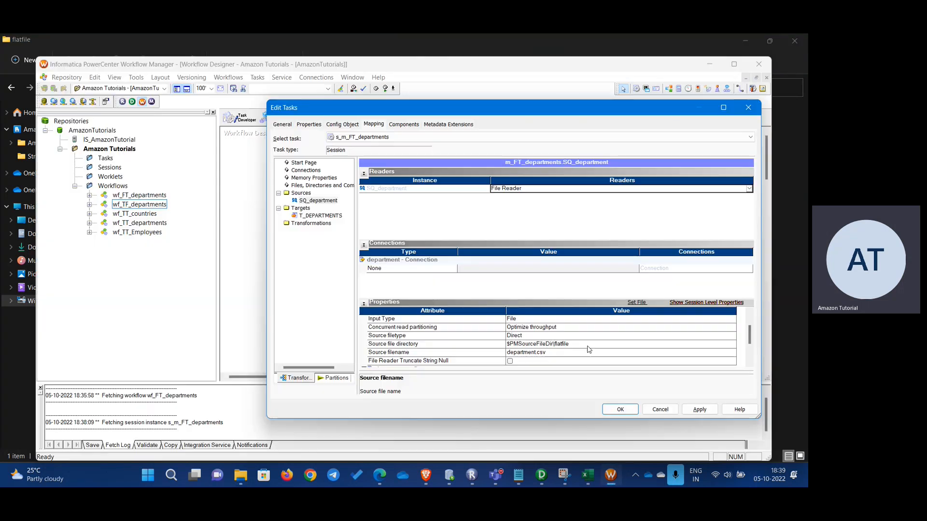
Step: Review the remaining file reader properties of SQ_department and apply the session changes
{"action": "scroll", "coordinate": [588, 349], "scroll_direction": "down", "scroll_amount": 1}
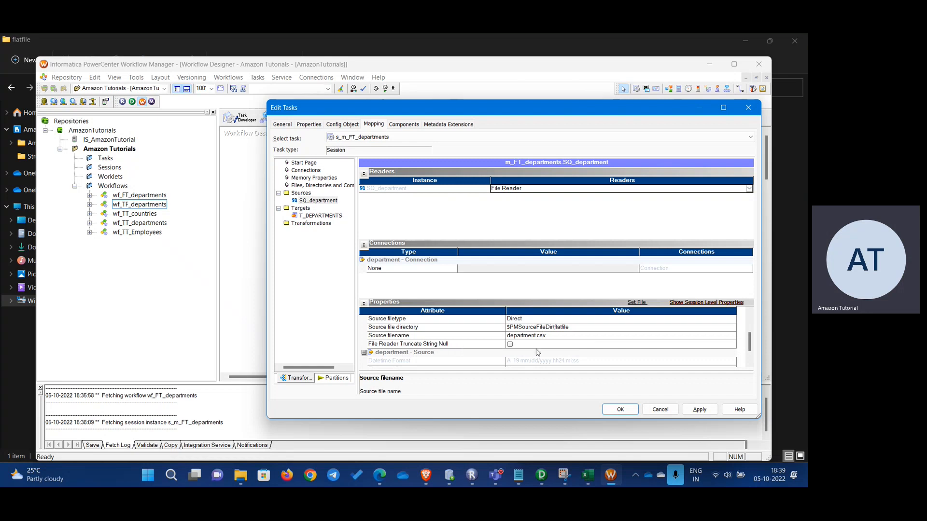
{"action": "scroll", "coordinate": [551, 351], "scroll_direction": "up", "scroll_amount": 2}
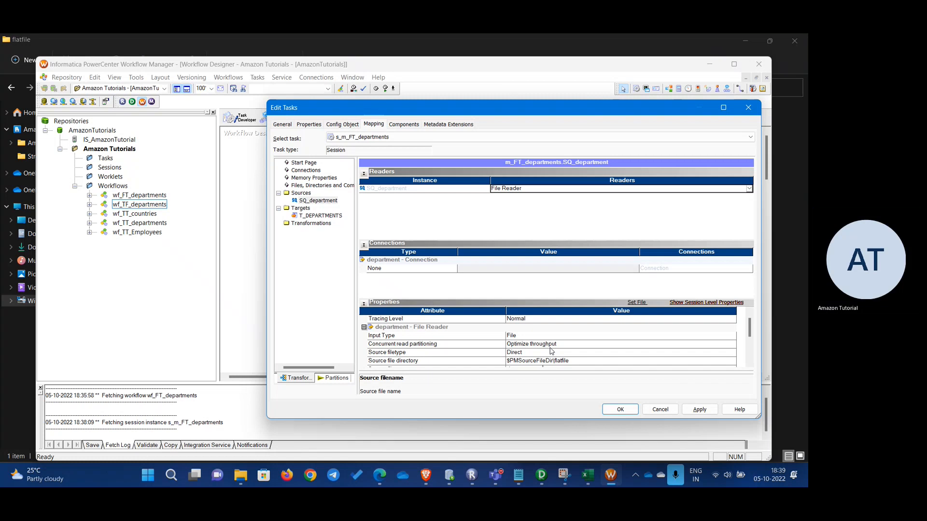
{"action": "scroll", "coordinate": [551, 351], "scroll_direction": "down", "scroll_amount": 2}
{"action": "scroll", "coordinate": [668, 343], "scroll_direction": "down", "scroll_amount": 1}
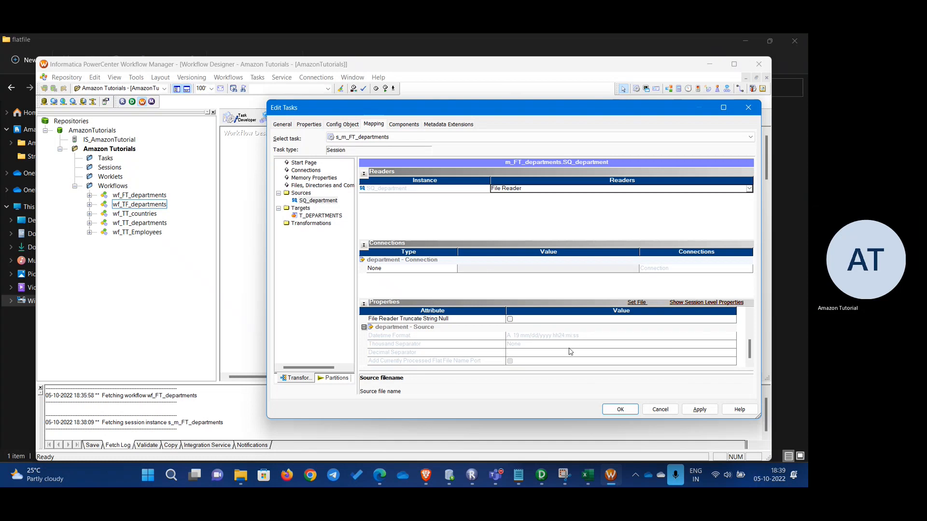
{"action": "scroll", "coordinate": [569, 352], "scroll_direction": "up", "scroll_amount": 3}
{"action": "scroll", "coordinate": [571, 351], "scroll_direction": "down", "scroll_amount": 3}
{"action": "left_click", "coordinate": [700, 409]}
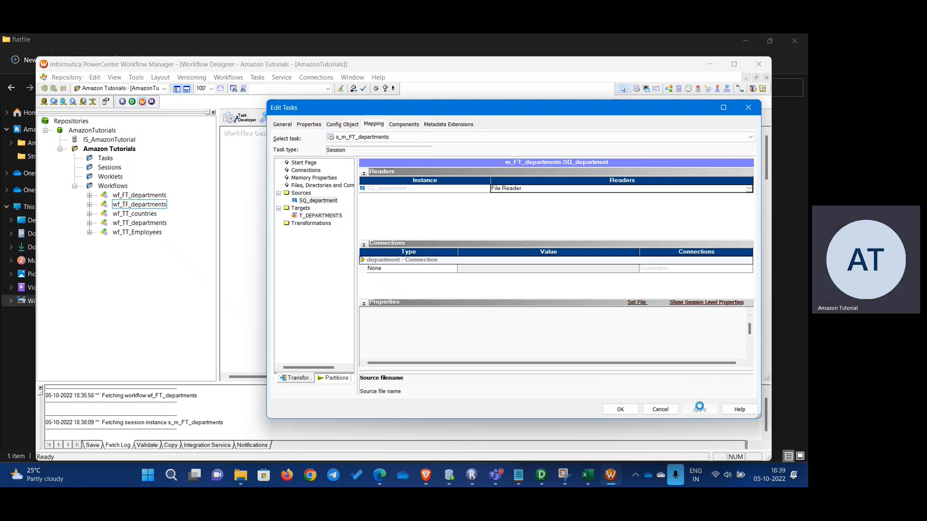
Step: Set the relational connection of the T_DEPARTMENTS target to Oracle_Target
{"action": "left_click", "coordinate": [319, 217]}
{"action": "left_click", "coordinate": [495, 215]}
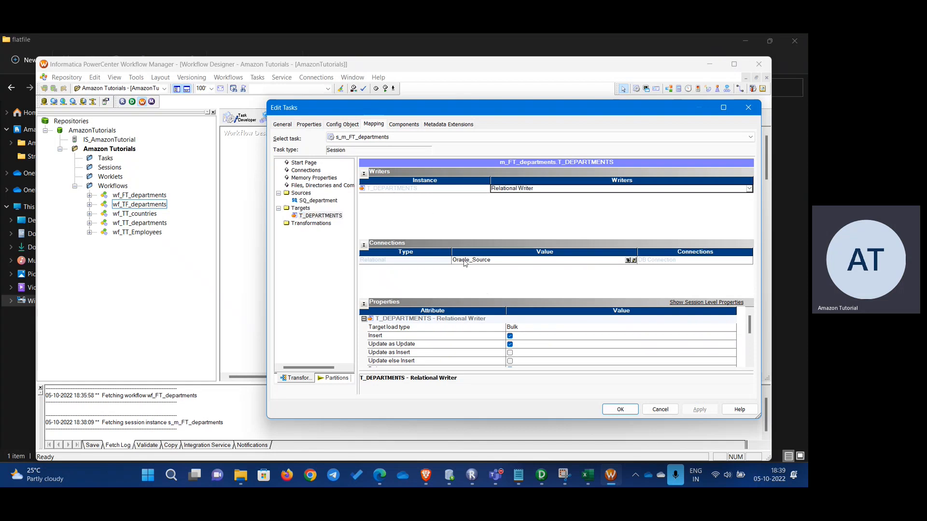
{"action": "left_click", "coordinate": [628, 260]}
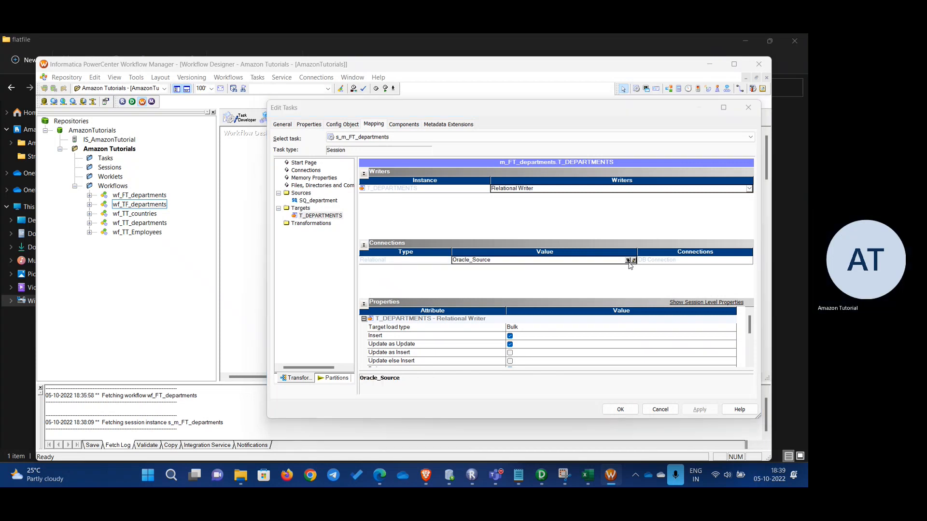
{"action": "left_click", "coordinate": [473, 271]}
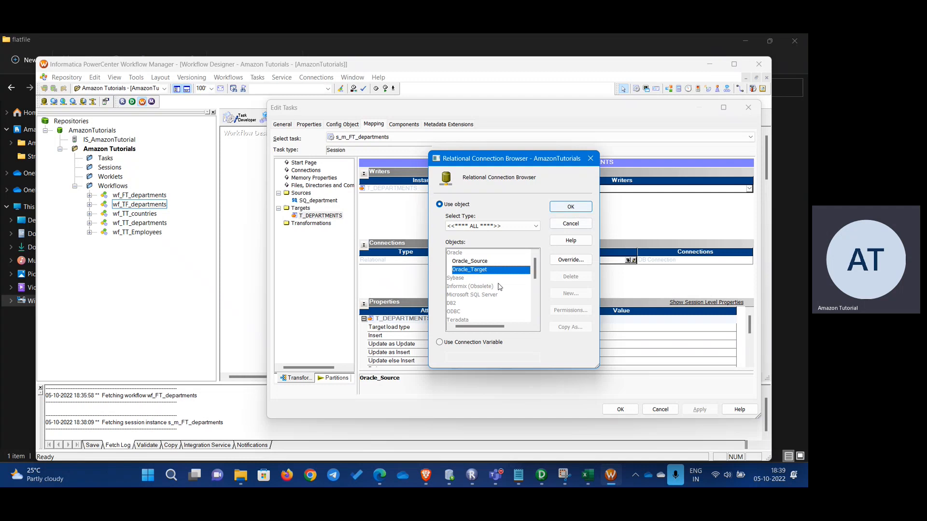
{"action": "left_click", "coordinate": [571, 206]}
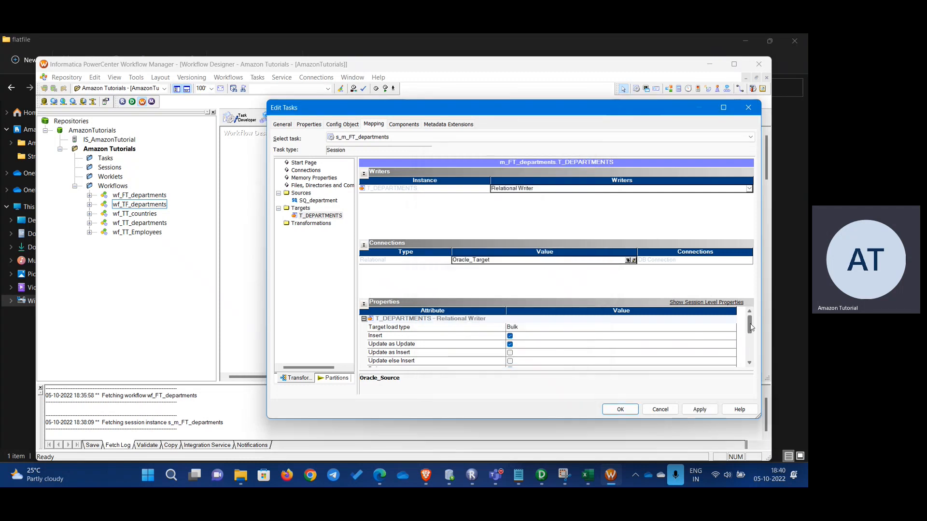
Step: Enable the truncate target table option for the T_DEPARTMENTS target
{"action": "scroll", "coordinate": [748, 332], "scroll_direction": "down", "scroll_amount": 2}
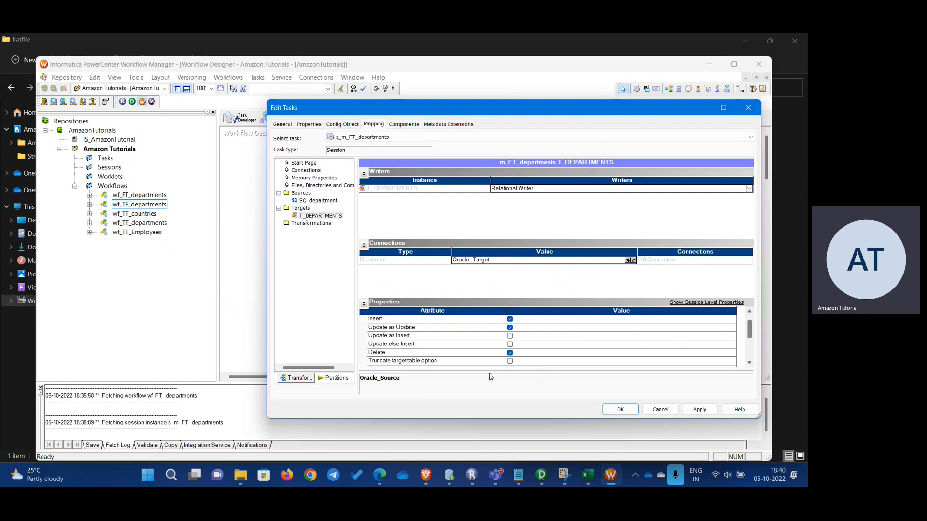
{"action": "left_click", "coordinate": [511, 362]}
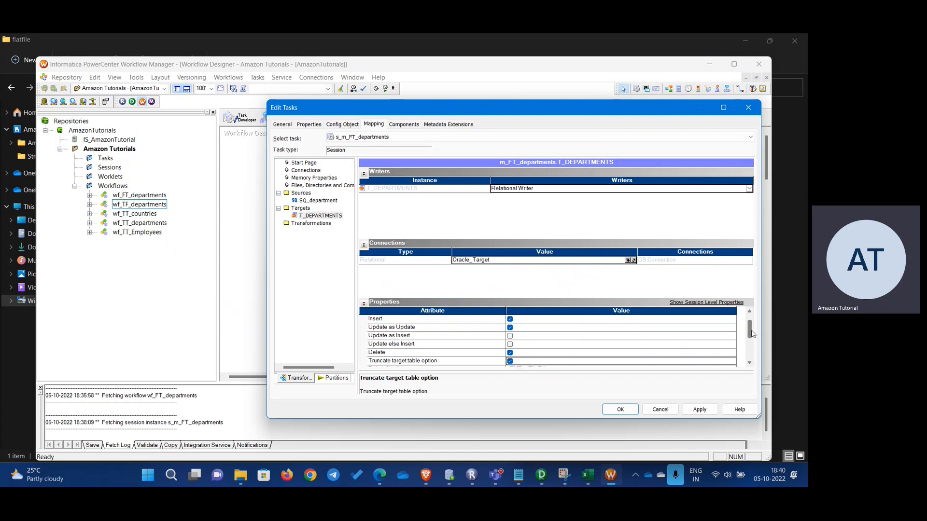
{"action": "left_click_drag", "start_coordinate": [751, 334], "coordinate": [749, 338]}
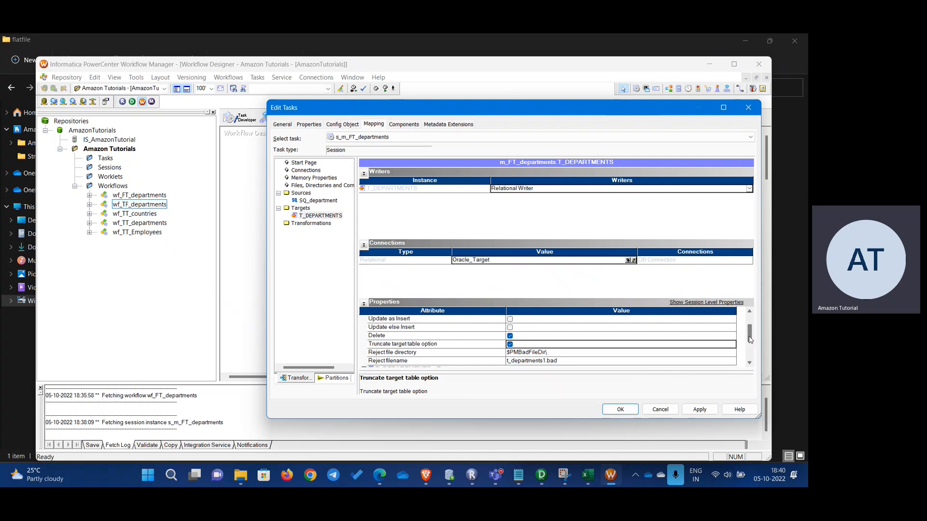
Step: Review the load properties of the T_DEPARTMENTS target, apply the session changes and close the task editor
{"action": "left_click_drag", "start_coordinate": [750, 339], "coordinate": [750, 337]}
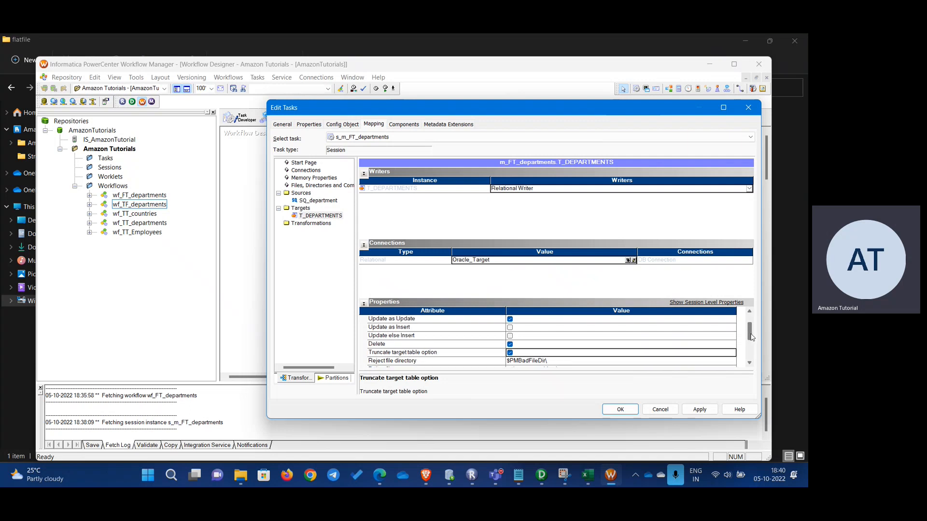
{"action": "left_click_drag", "start_coordinate": [750, 336], "coordinate": [750, 332]}
{"action": "scroll", "coordinate": [750, 332], "scroll_direction": "down", "scroll_amount": 1}
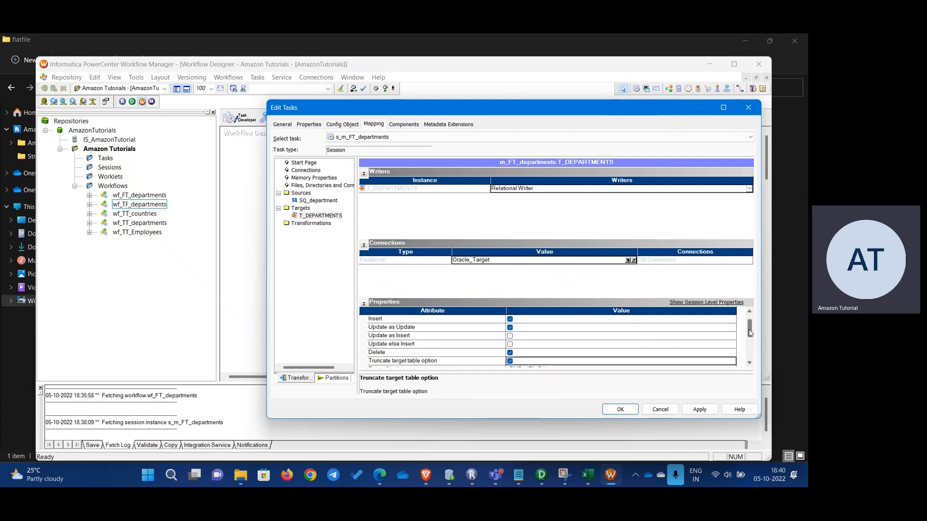
{"action": "mouse_move", "coordinate": [749, 332]}
{"action": "left_mouse_down"}
{"action": "mouse_move", "coordinate": [743, 372]}
{"action": "mouse_move", "coordinate": [738, 324]}
{"action": "left_mouse_up"}
{"action": "left_click", "coordinate": [699, 409]}
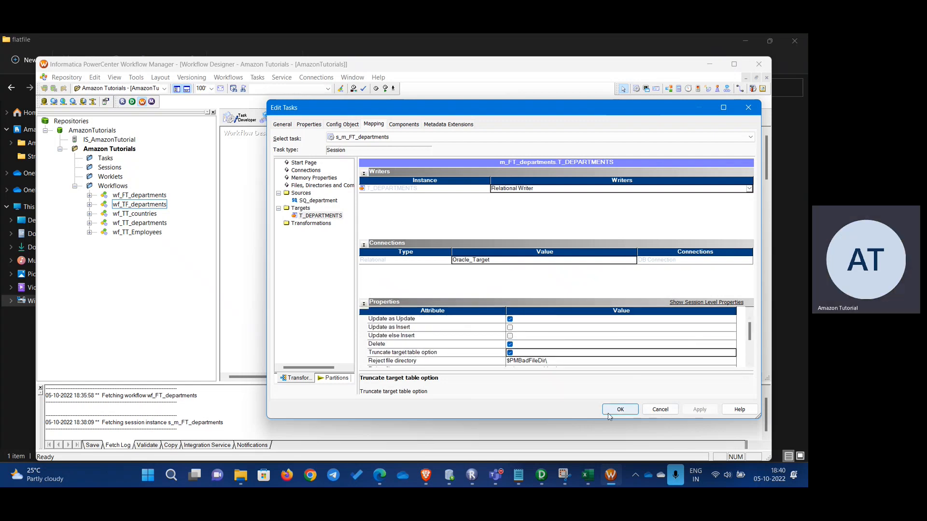
{"action": "left_click", "coordinate": [620, 409]}
Step: Save workflow wf_FT_departments and start it
{"action": "left_click", "coordinate": [442, 291]}
{"action": "key", "text": "ctrl+s"}
{"action": "right_click", "coordinate": [388, 239]}
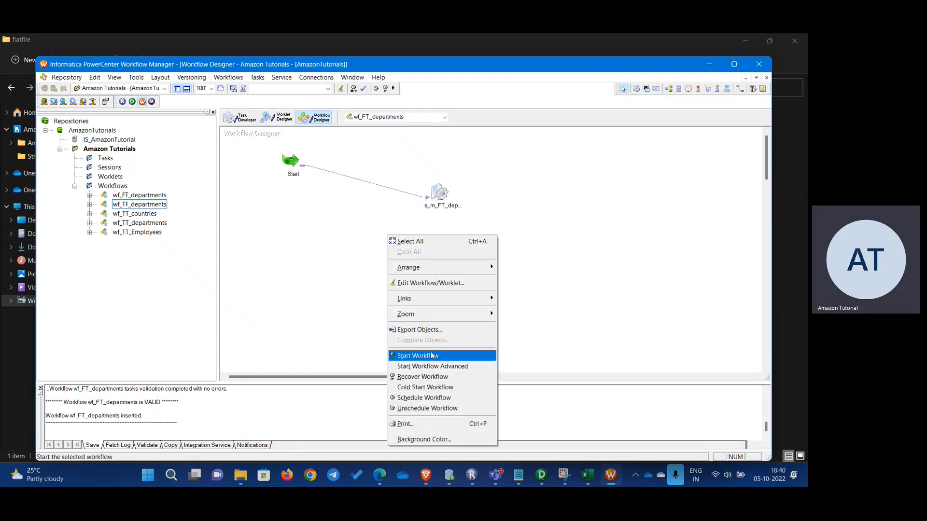
{"action": "left_click", "coordinate": [430, 355]}
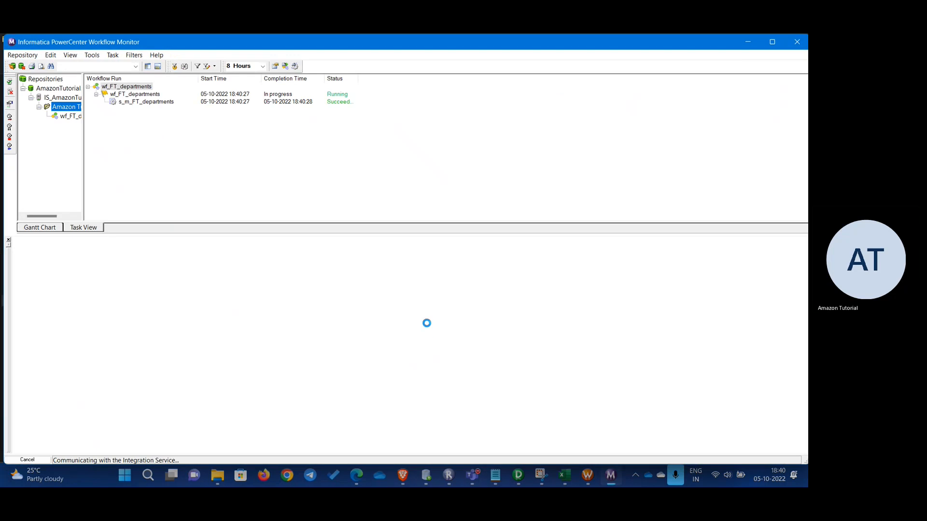
Step: Examine the source/target statistics of the s_m_FT_departments session run in Workflow Monitor
{"action": "left_click", "coordinate": [162, 104]}
{"action": "left_click", "coordinate": [17, 249]}
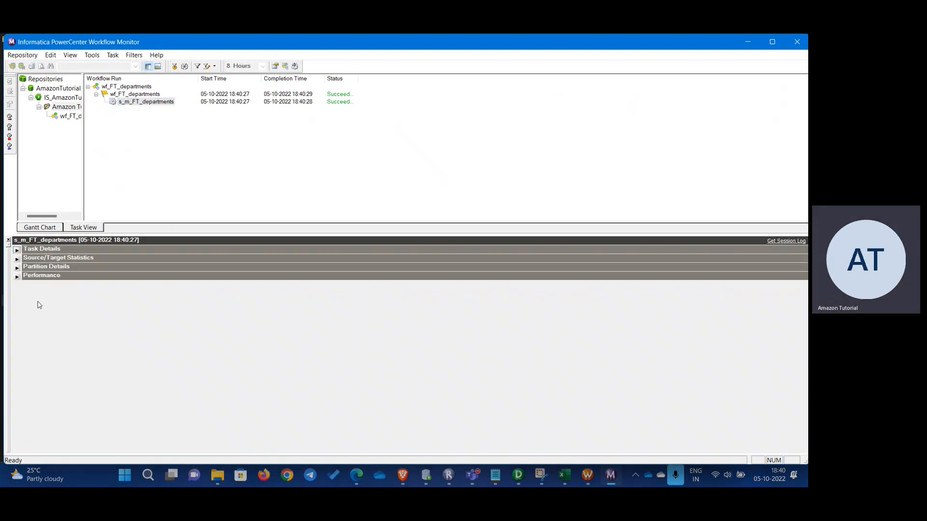
{"action": "left_click", "coordinate": [18, 260]}
{"action": "left_click", "coordinate": [149, 282]}
{"action": "left_click", "coordinate": [139, 274]}
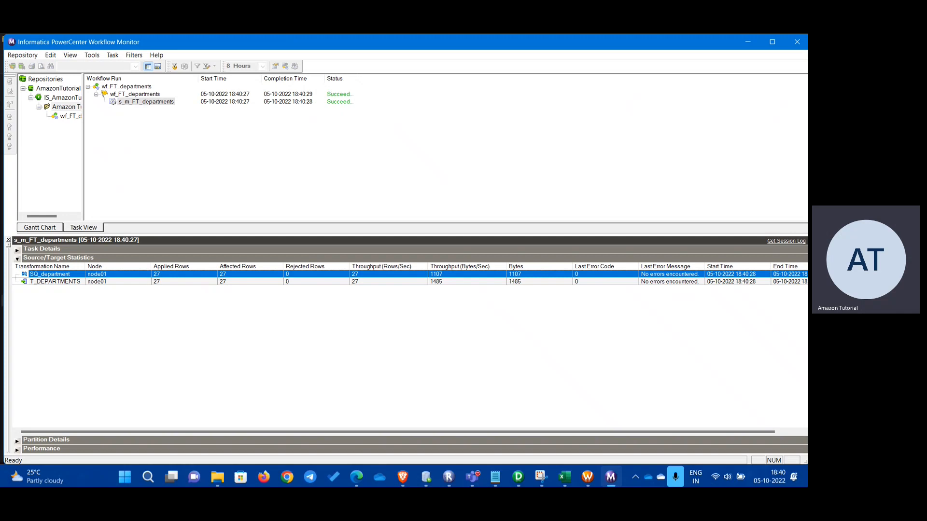
Step: Switch to the department_ff workbook in Excel, count the department IDs in column A and compare with the session statistics in Workflow Monitor
{"action": "left_click", "coordinate": [562, 476]}
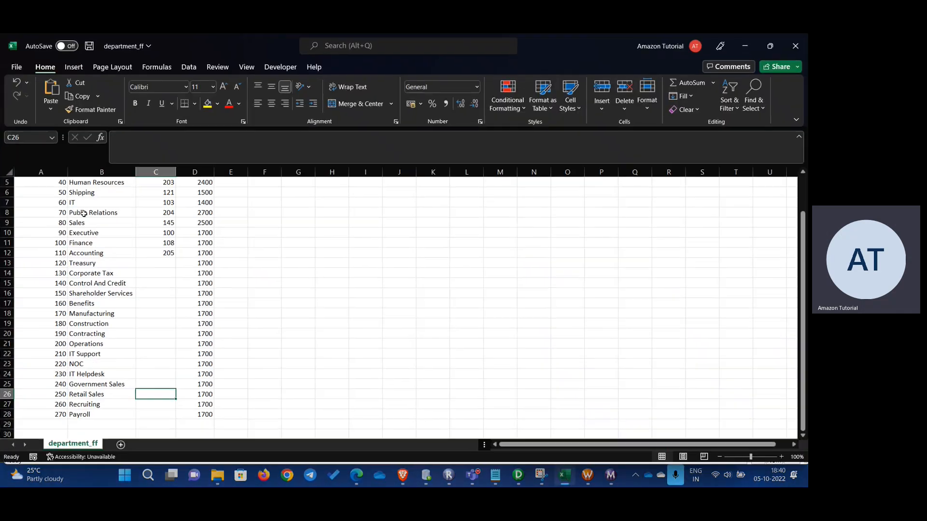
{"action": "left_click", "coordinate": [96, 234]}
{"action": "key", "text": "ctrl+Home"}
{"action": "key", "text": "Down"}
{"action": "key", "text": "ctrl+shift+Down"}
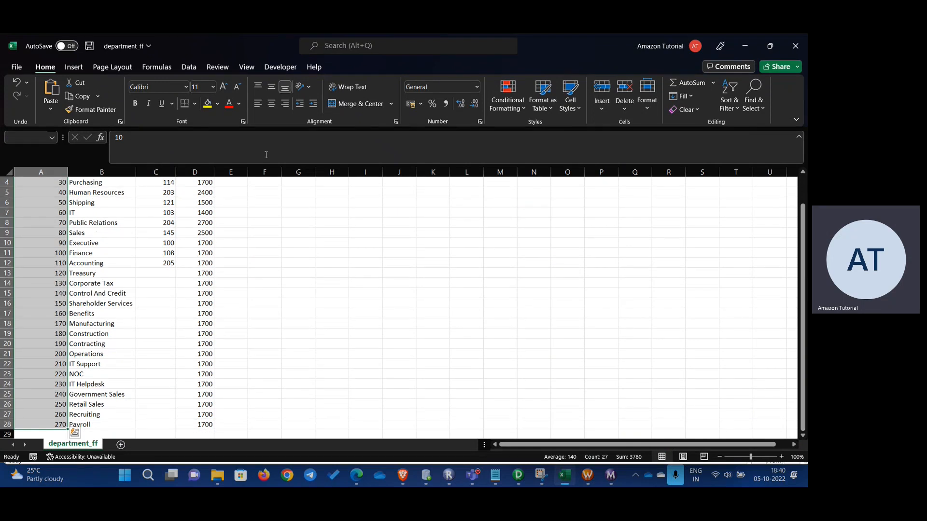
{"action": "scroll", "coordinate": [220, 254], "scroll_direction": "up", "scroll_amount": 1}
{"action": "left_click", "coordinate": [219, 254]}
{"action": "key", "text": "alt+Tab"}
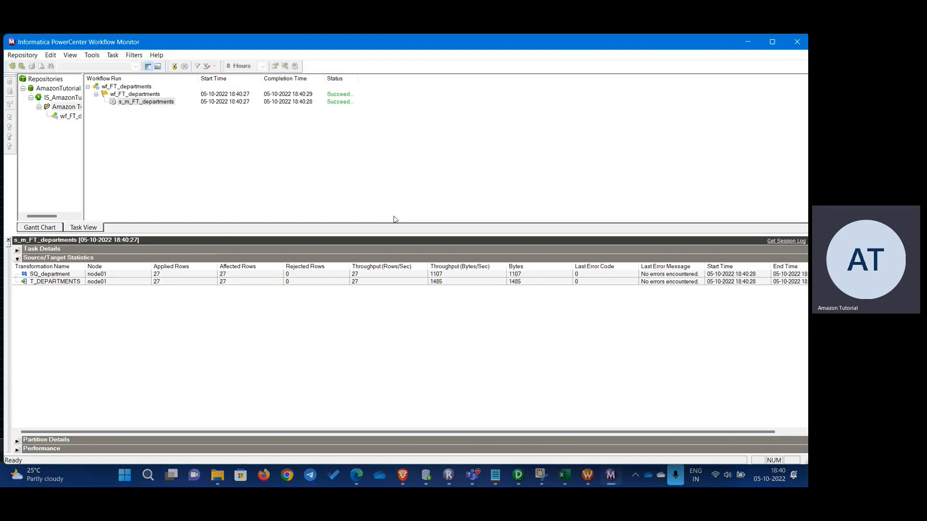
{"action": "key", "text": "alt+Tab"}
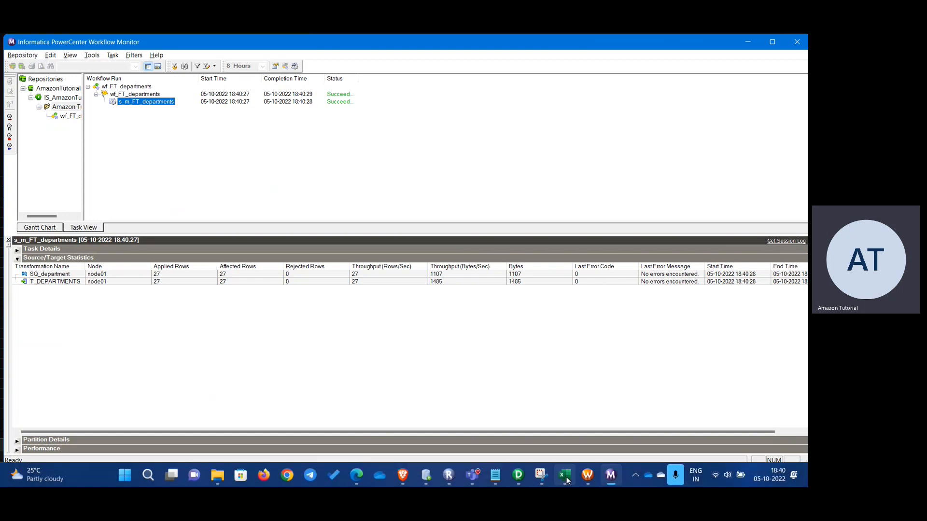
Step: Switch to Oracle SQL Developer, run SELECT * FROM t_departments; on the CORE connection and count the returned rows
{"action": "left_click", "coordinate": [427, 479]}
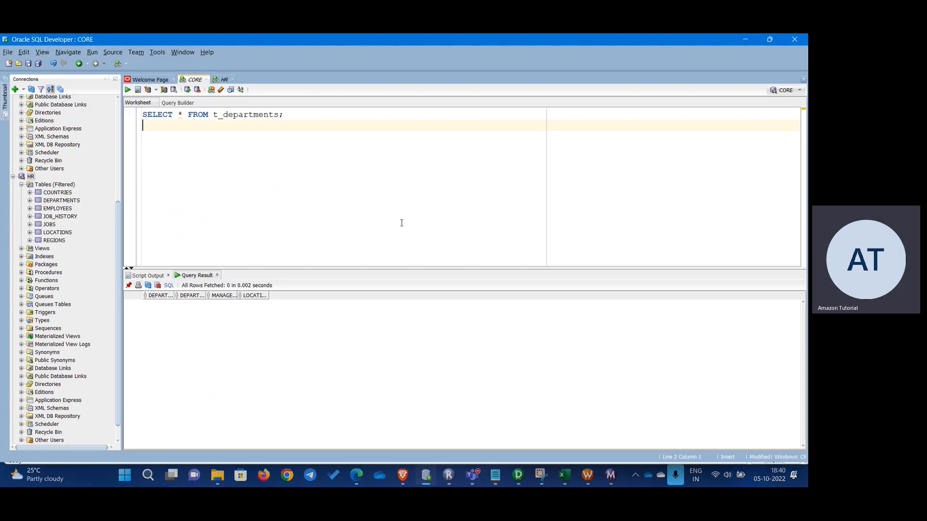
{"action": "left_click", "coordinate": [286, 115]}
{"action": "left_click", "coordinate": [289, 114]}
{"action": "key", "text": "ctrl+Return"}
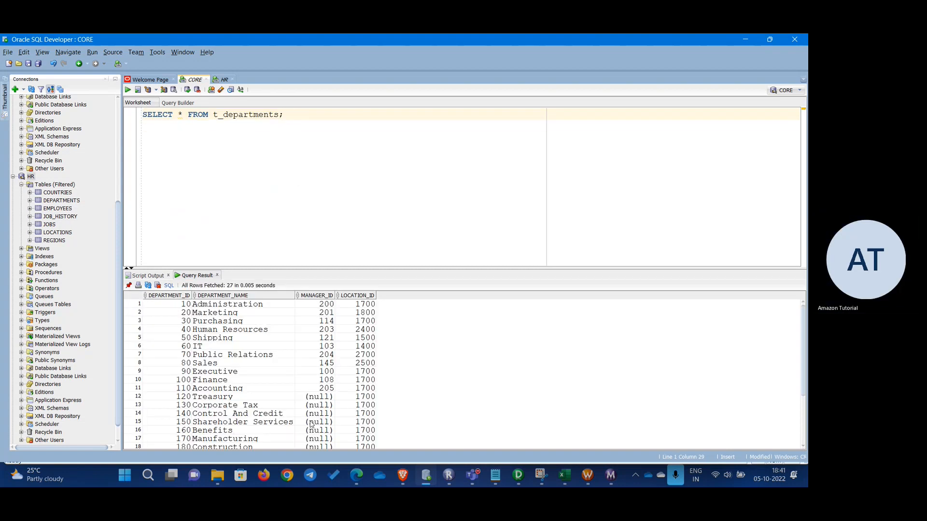
{"action": "right_click", "coordinate": [279, 393]}
{"action": "left_click", "coordinate": [304, 421]}
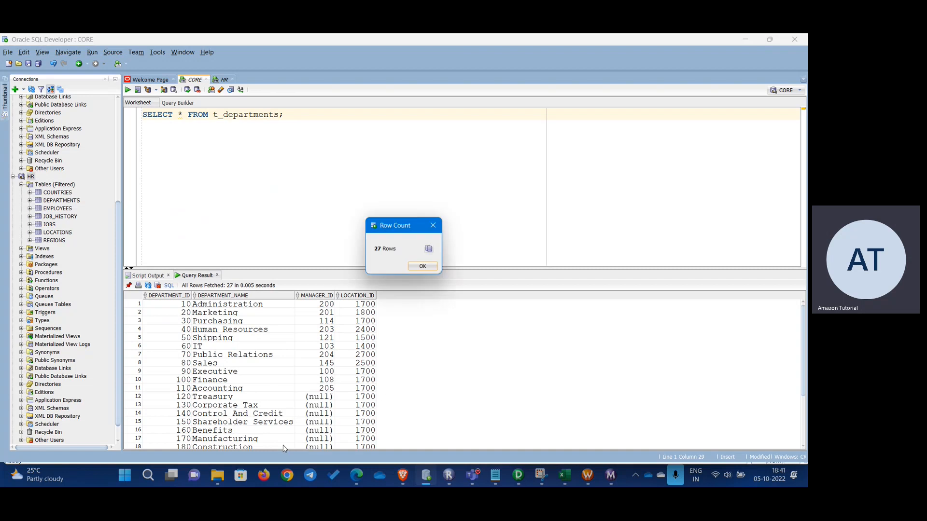
{"action": "left_click", "coordinate": [411, 269]}
Step: Recheck the session's source/target statistics in Workflow Monitor and close the monitor
{"action": "key", "text": "alt+Tab"}
{"action": "left_click", "coordinate": [452, 314]}
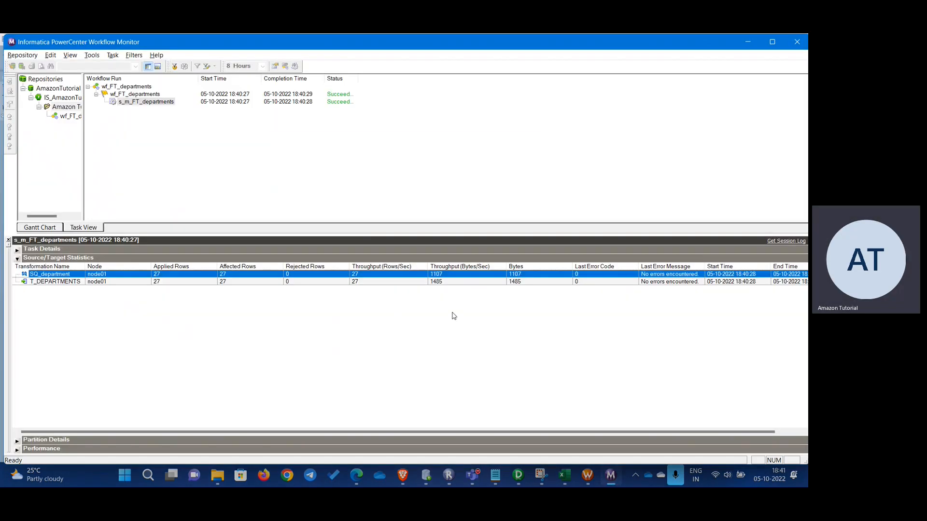
{"action": "left_click", "coordinate": [794, 44]}
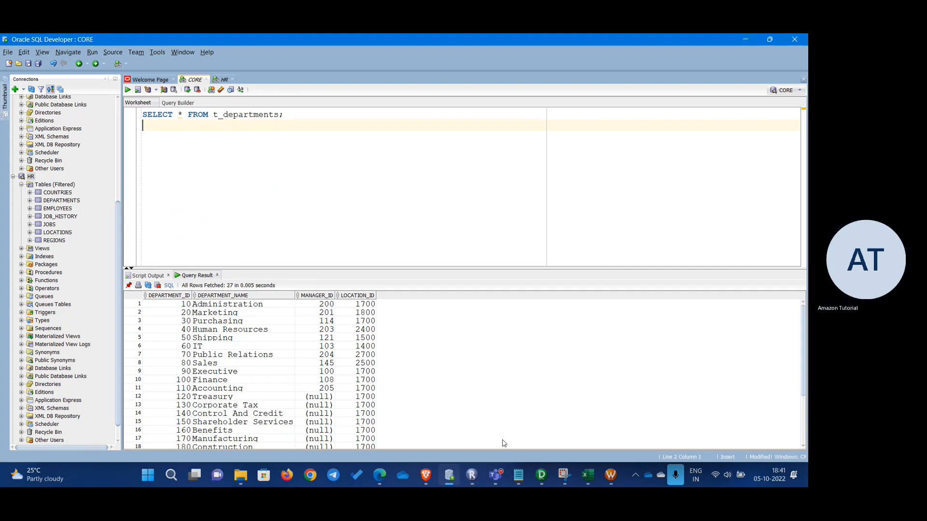
{"action": "left_click", "coordinate": [496, 475]}
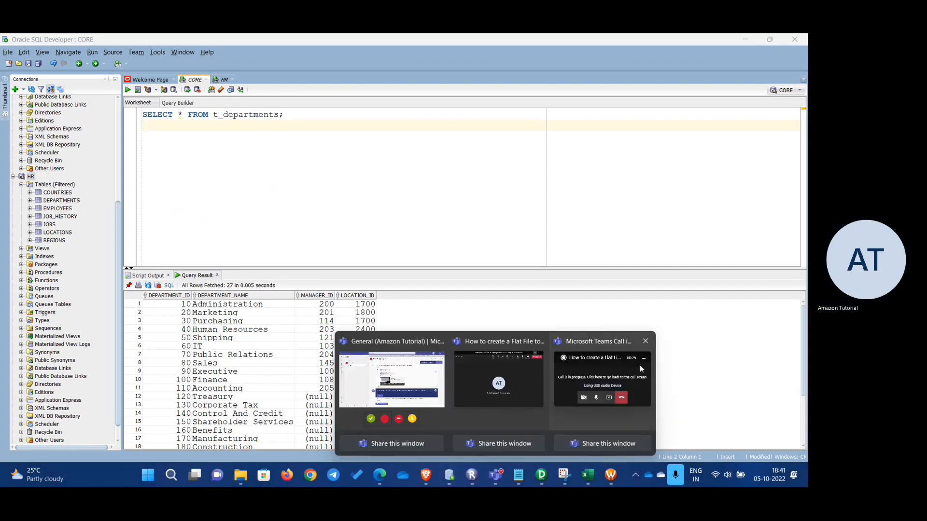